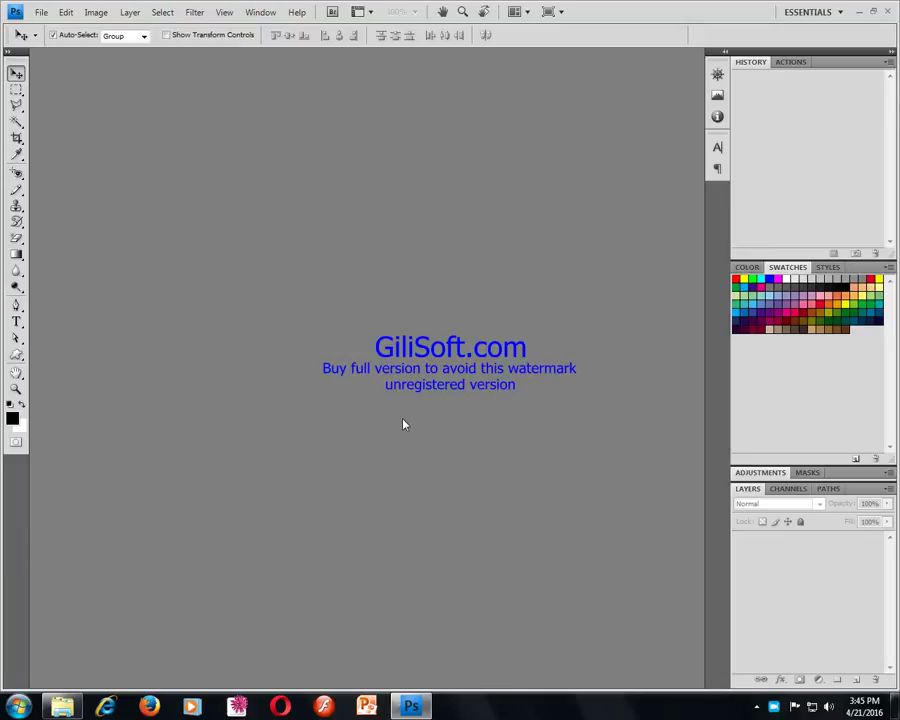
- Create a 640×480 document with a custom blue pasteboard and a black-filled canvas
{"action": "key", "text": "ctrl+n"}
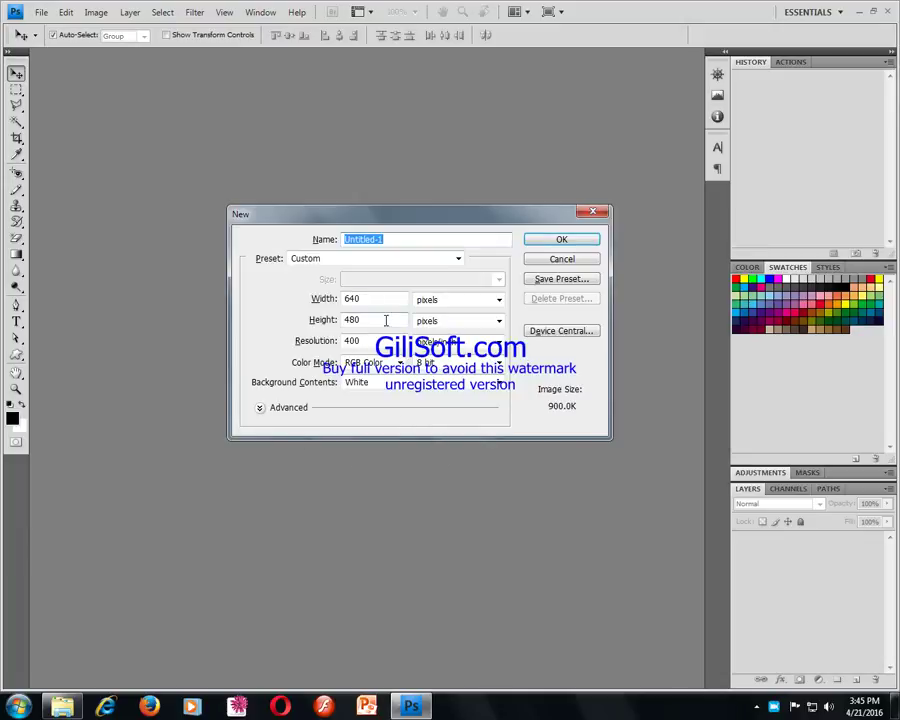
{"action": "key", "text": "Return"}
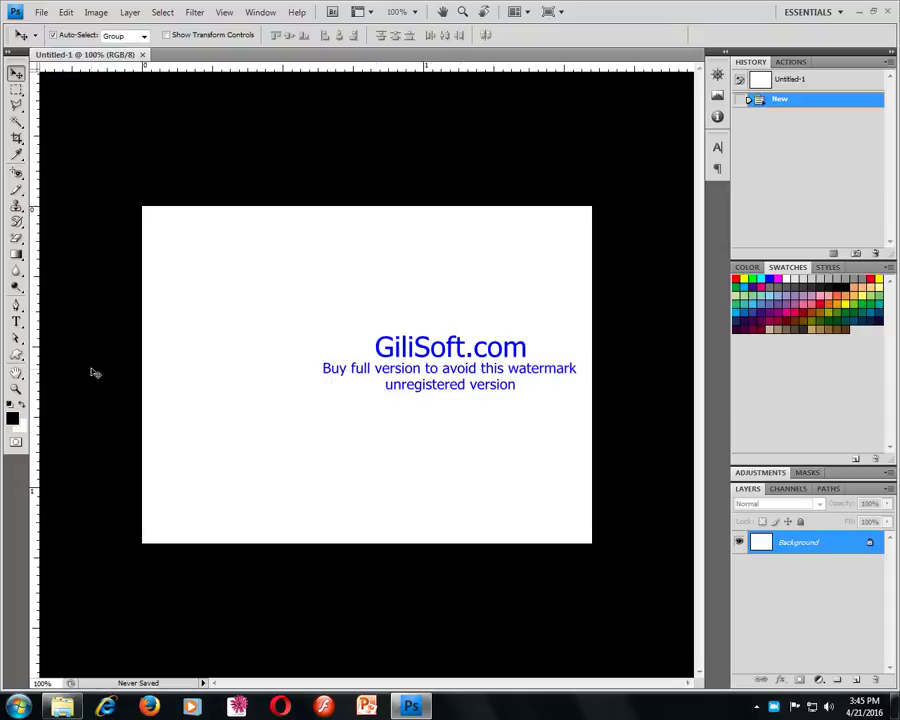
{"action": "right_click", "coordinate": [621, 188]}
{"action": "left_click", "coordinate": [660, 222]}
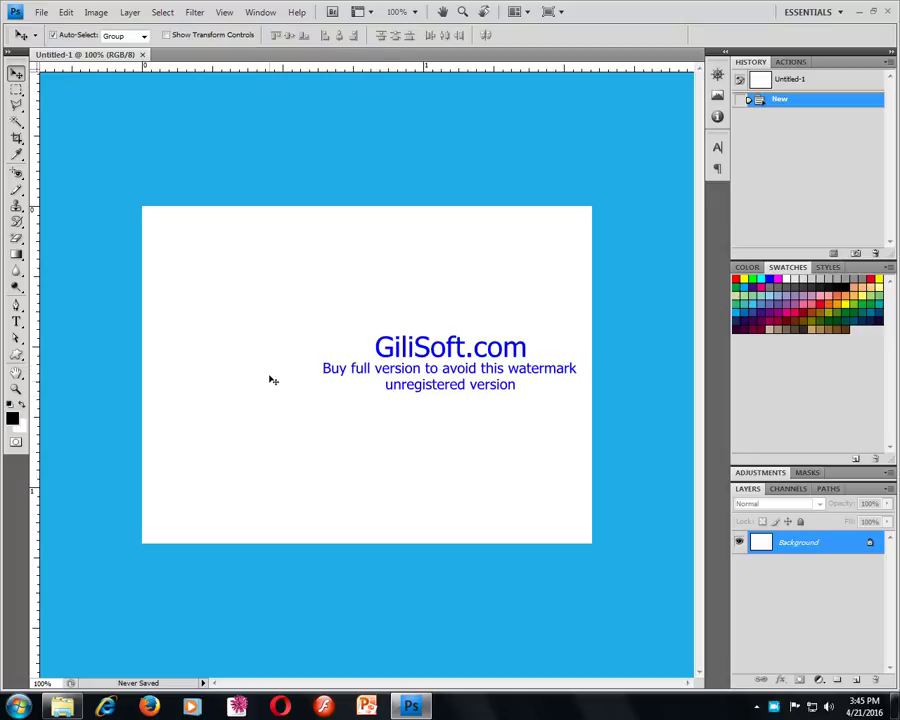
{"action": "key", "text": "alt+BackSpace"}
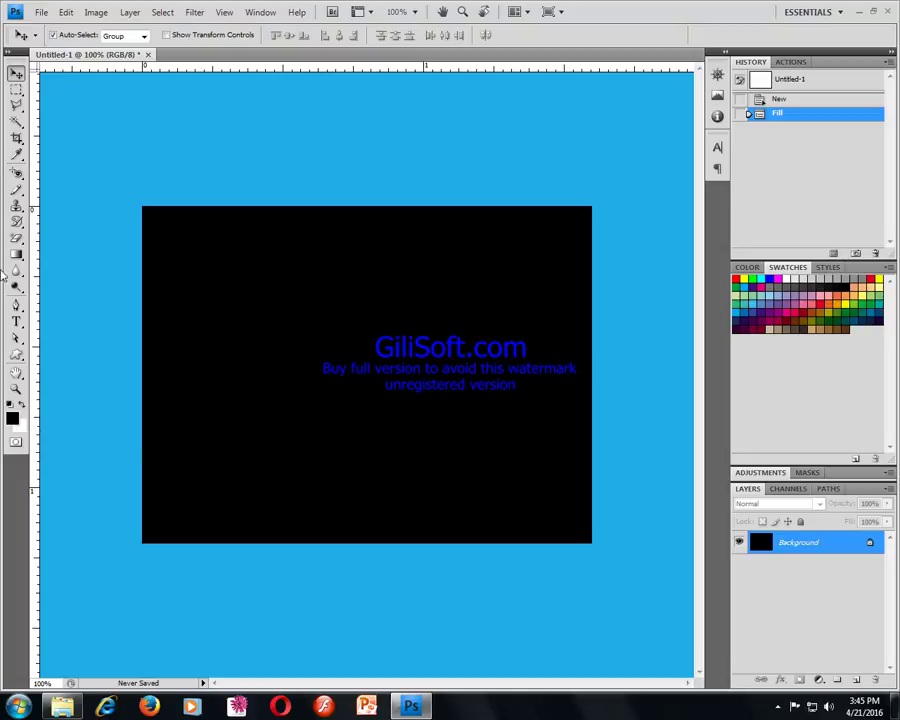
{"action": "left_click", "coordinate": [18, 323]}
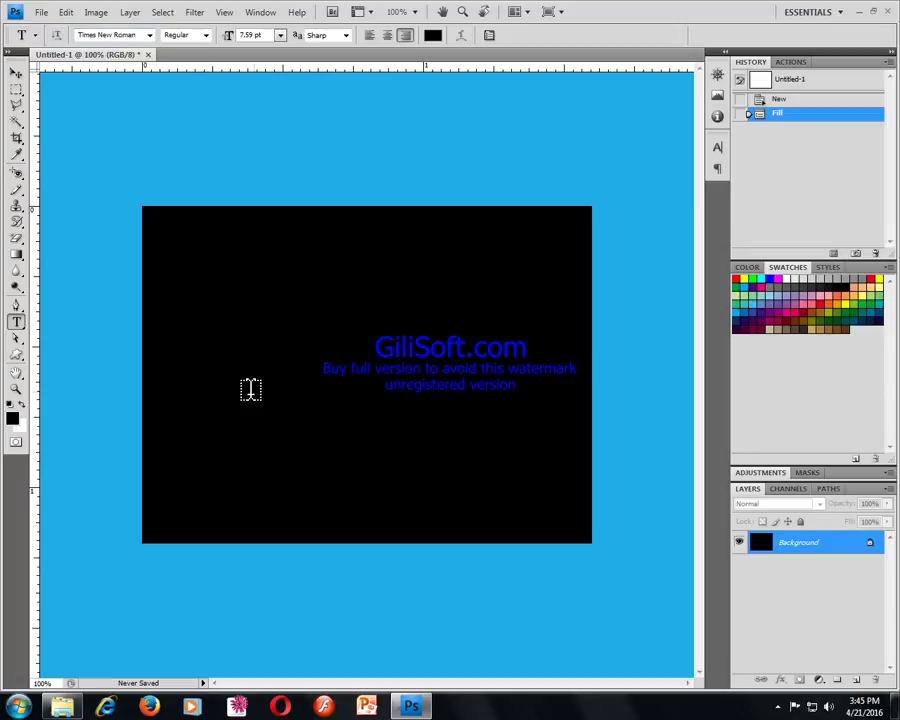
- Add a white Times New Roman text layer reading 'Bangladesh' on the black canvas
{"action": "left_click", "coordinate": [432, 35]}
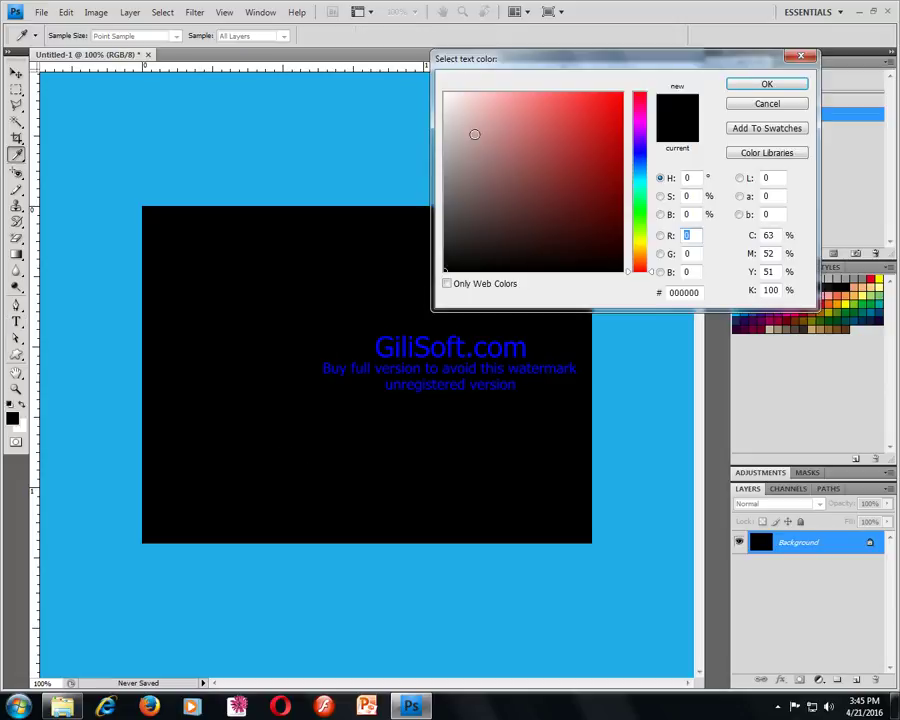
{"action": "left_click_drag", "start_coordinate": [474, 124], "coordinate": [435, 90]}
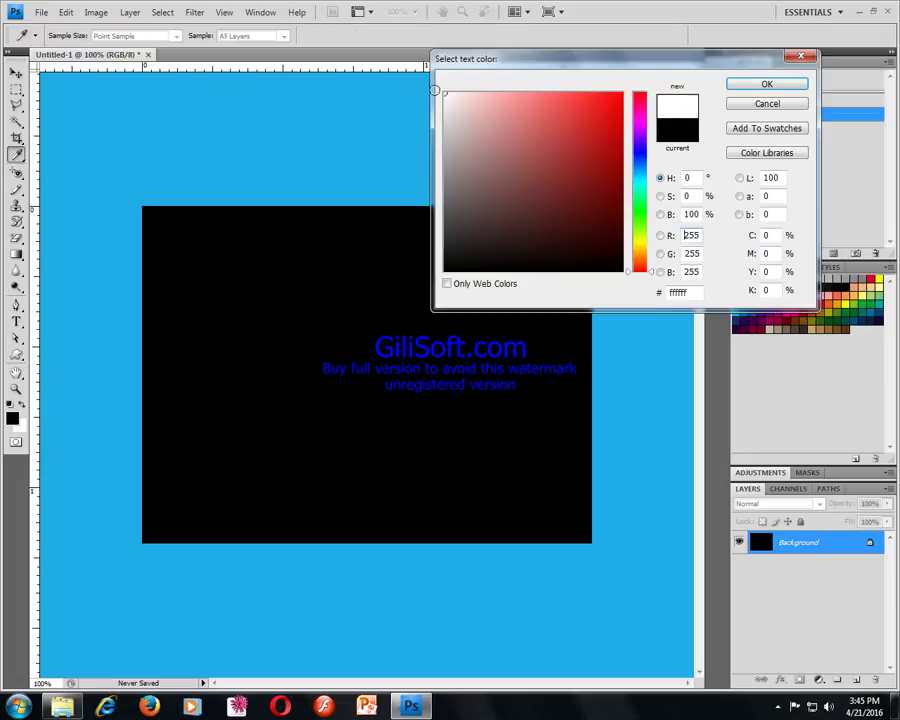
{"action": "left_click", "coordinate": [765, 86]}
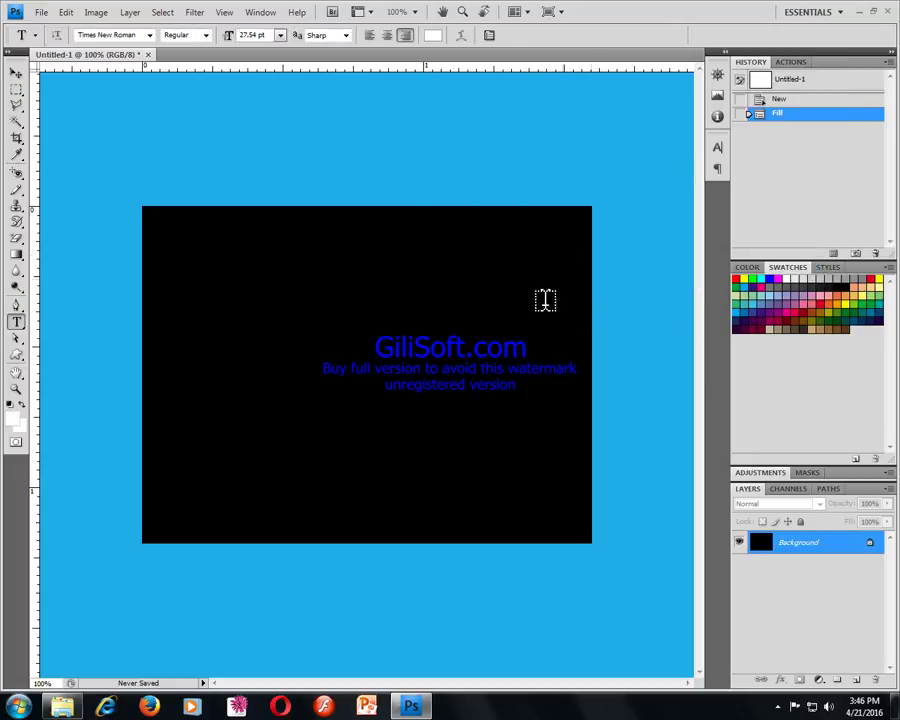
{"action": "left_click", "coordinate": [210, 352]}
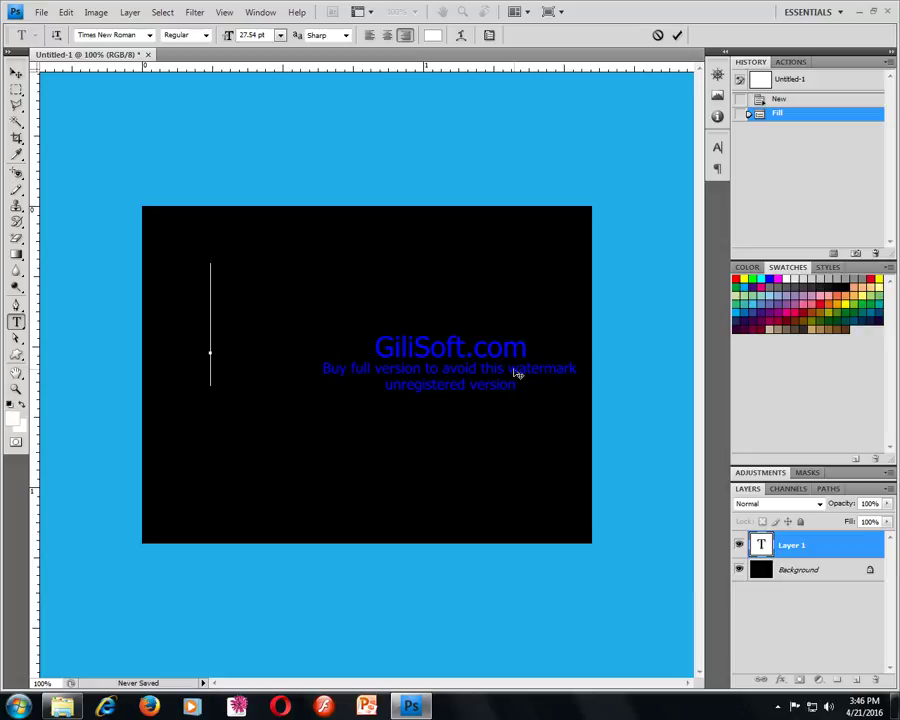
{"action": "type", "text": "B"}
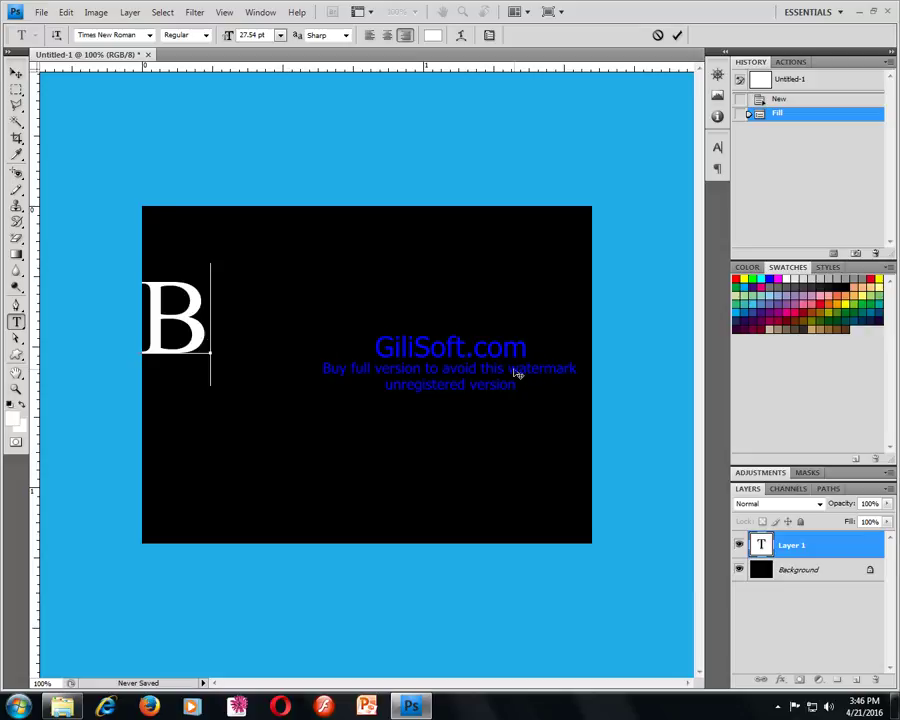
{"action": "type", "text": "a"}
{"action": "key", "text": "BackSpace"}
{"action": "key", "text": "BackSpace"}
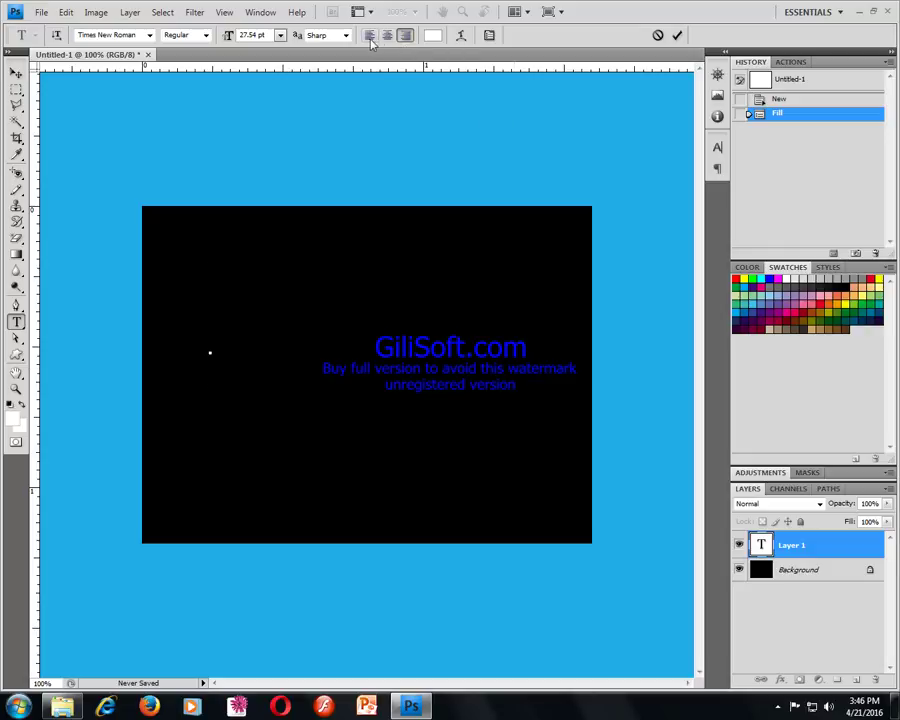
{"action": "type", "text": "B"}
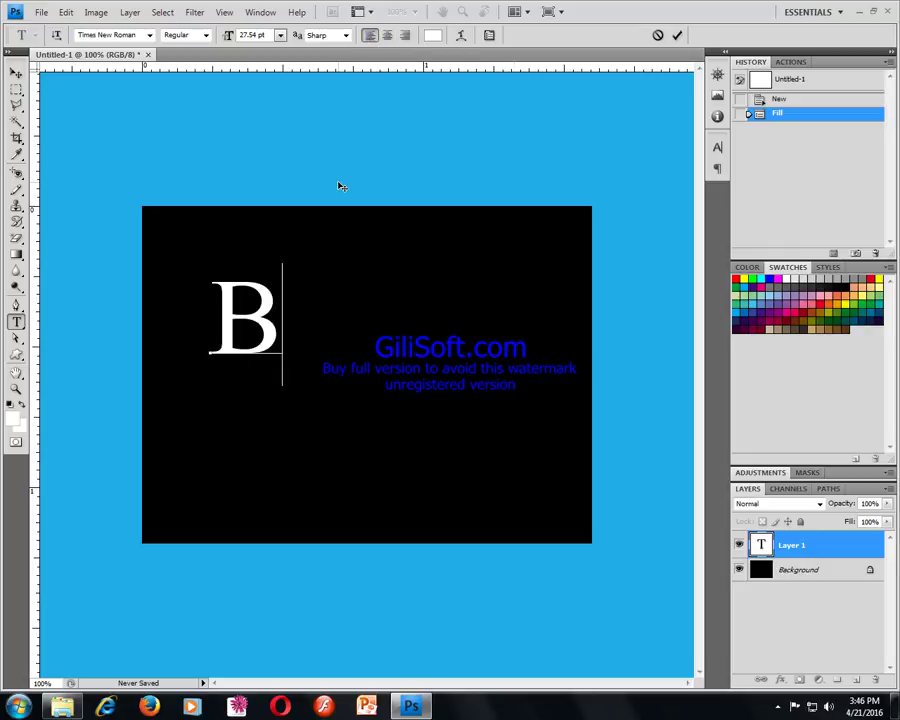
{"action": "type", "text": "anglade"}
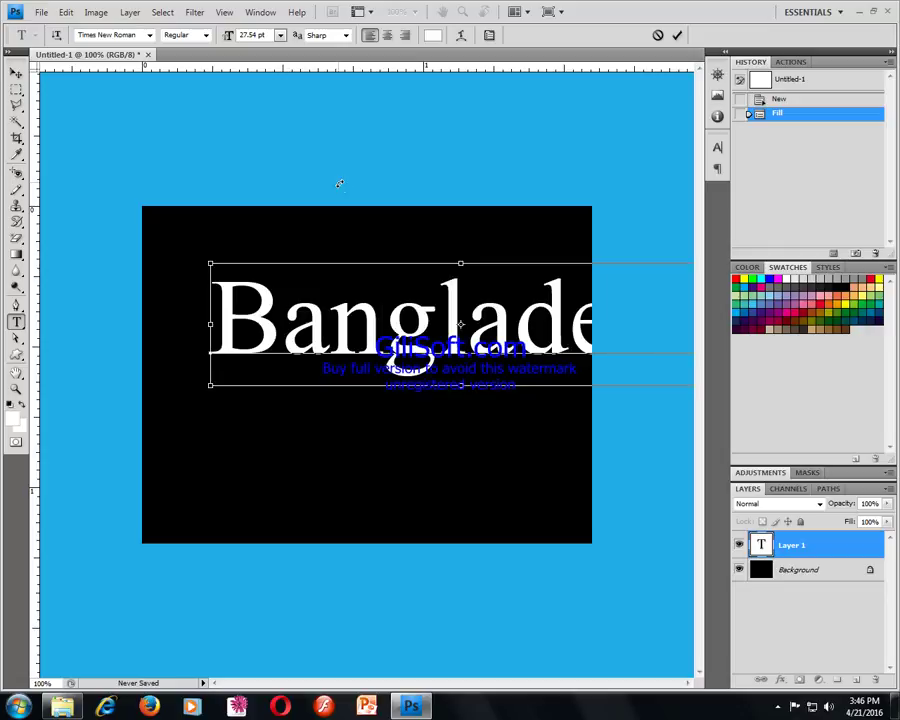
{"action": "key", "text": "ctrl+Return"}
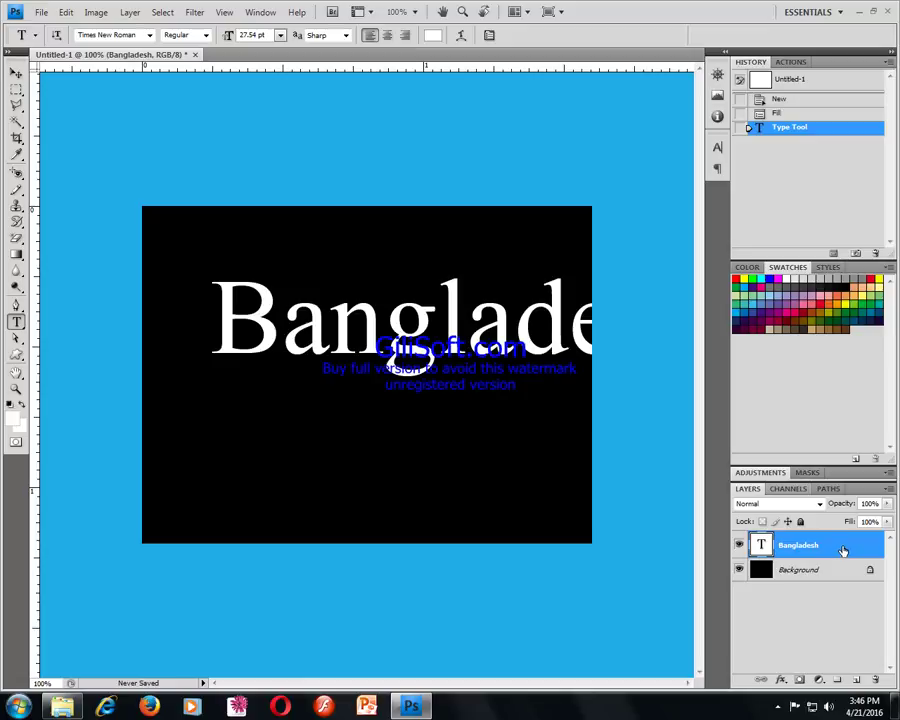
- Scale the Bangladesh text to about 76.7% and nudge it into place inside the canvas
{"action": "key", "text": "ctrl+t"}
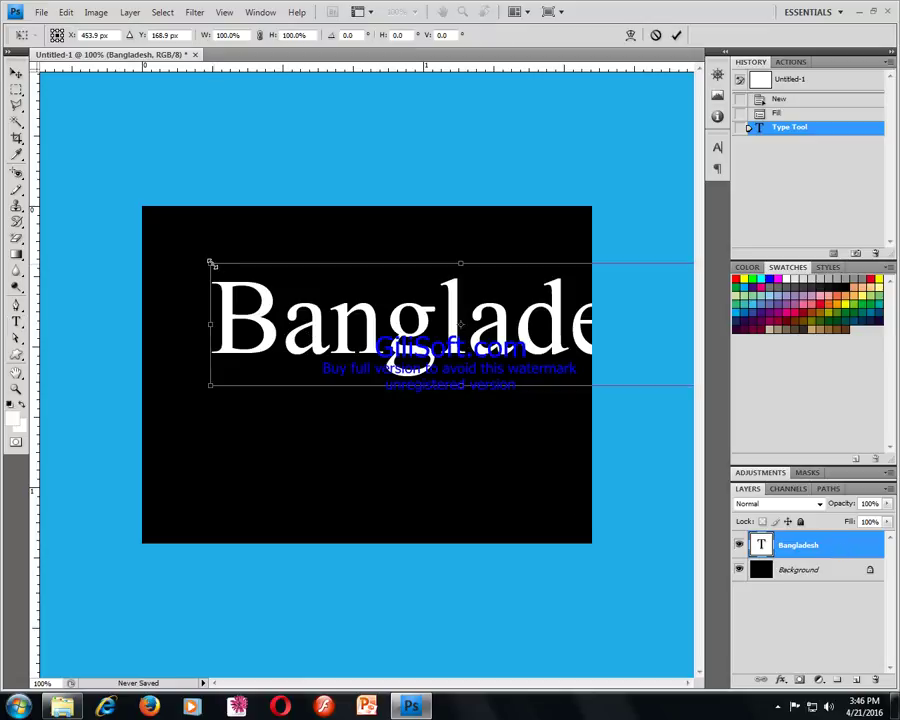
{"action": "left_click_drag", "start_coordinate": [212, 262], "coordinate": [234, 270]}
{"action": "left_click_drag", "start_coordinate": [359, 348], "coordinate": [301, 375]}
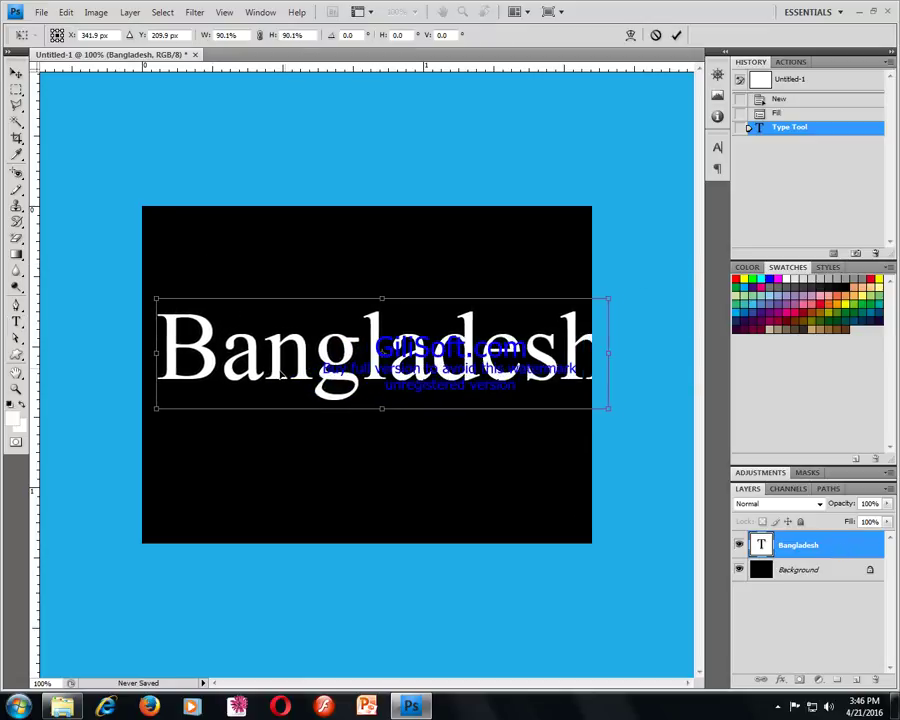
{"action": "left_click_drag", "start_coordinate": [602, 408], "coordinate": [557, 396]}
{"action": "mouse_move", "coordinate": [366, 349]}
{"action": "left_mouse_down"}
{"action": "mouse_move", "coordinate": [355, 349]}
{"action": "mouse_move", "coordinate": [366, 352]}
{"action": "left_mouse_up"}
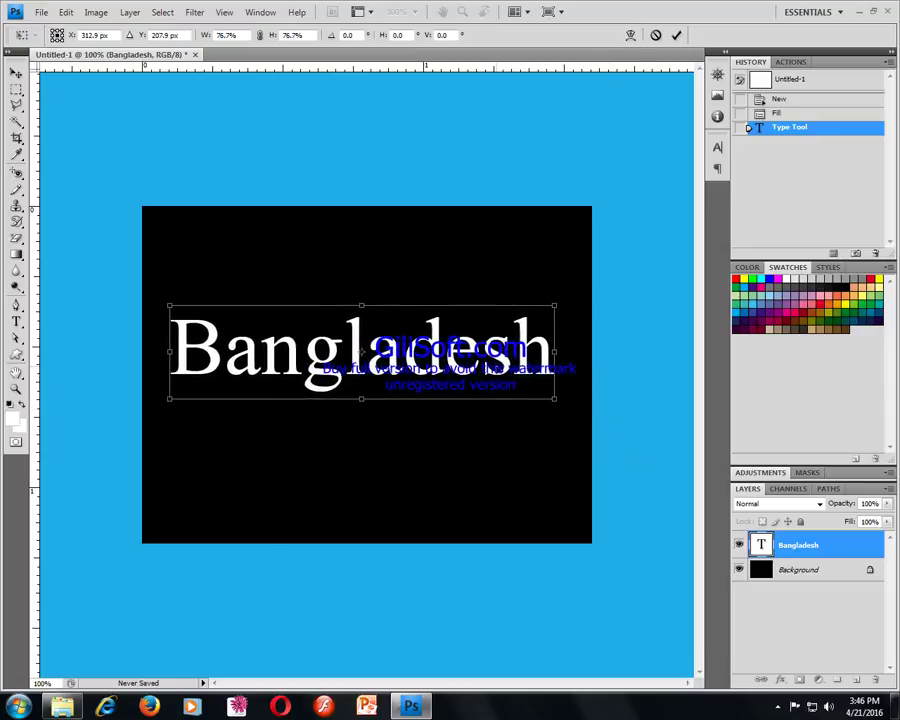
{"action": "key", "text": "Left"}
{"action": "key", "text": "Down"}
{"action": "key", "text": "Down"}
{"action": "key", "text": "Down"}
{"action": "key", "text": "Down"}
{"action": "key", "text": "Down"}
{"action": "key", "text": "Down"}
{"action": "key", "text": "Left"}
{"action": "key", "text": "Left"}
{"action": "key", "text": "Down"}
{"action": "key", "text": "Down"}
{"action": "key", "text": "Down"}
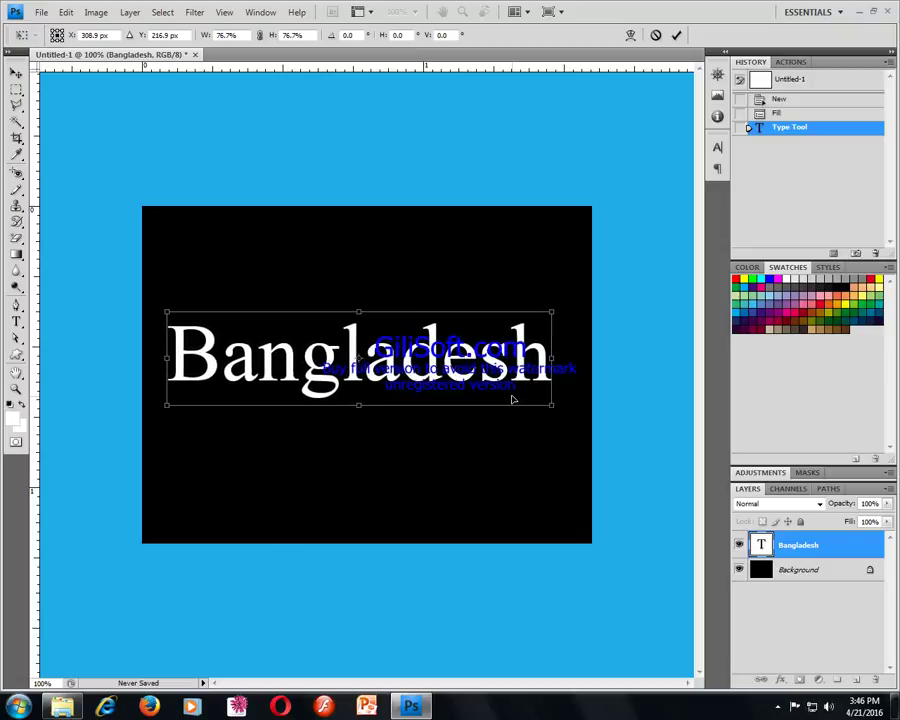
{"action": "key", "text": "Return"}
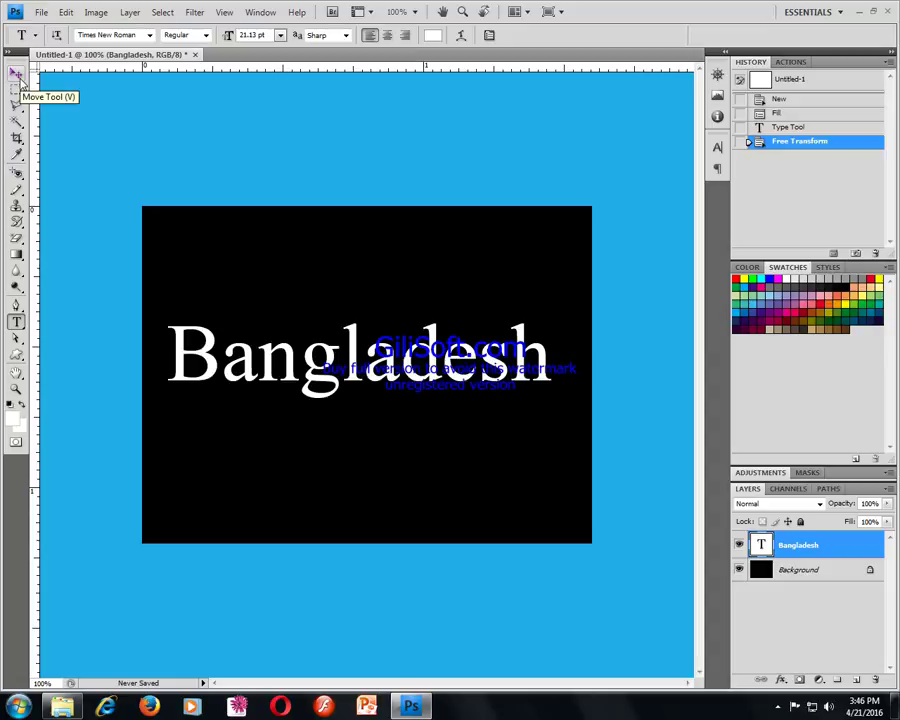
- Rotate the canvas 90° clockwise so Bangladesh runs vertically
{"action": "left_click", "coordinate": [101, 18]}
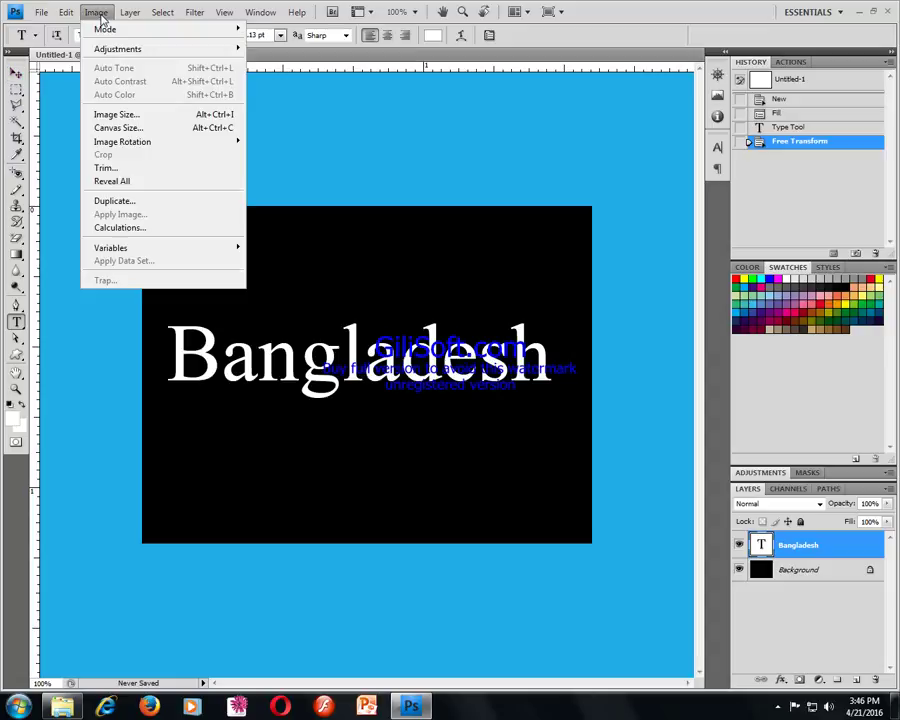
{"action": "mouse_move", "coordinate": [123, 141]}
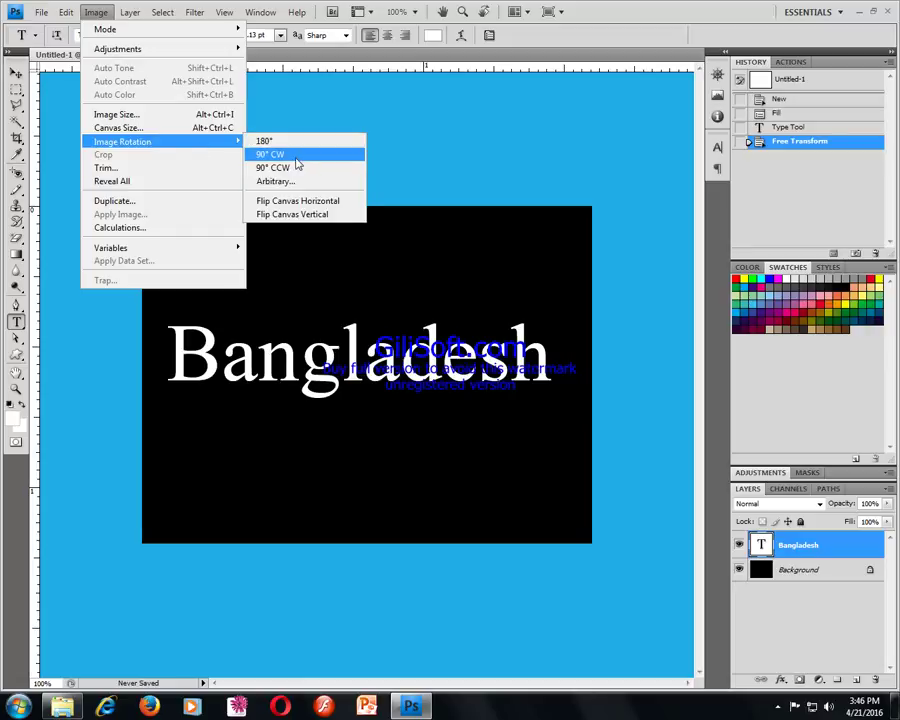
{"action": "left_click", "coordinate": [299, 156]}
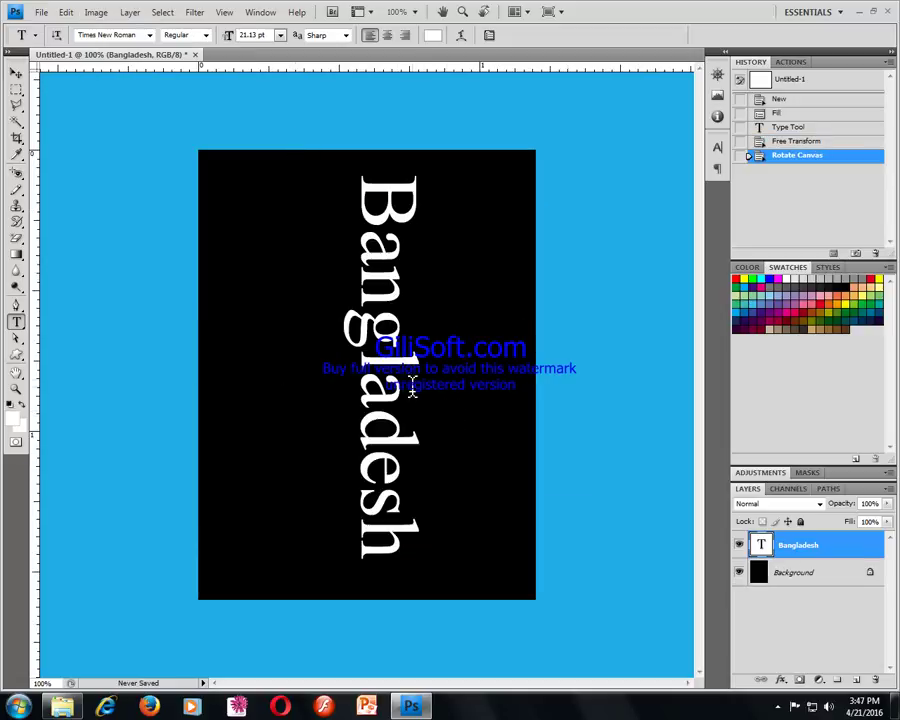
{"action": "left_click", "coordinate": [188, 16]}
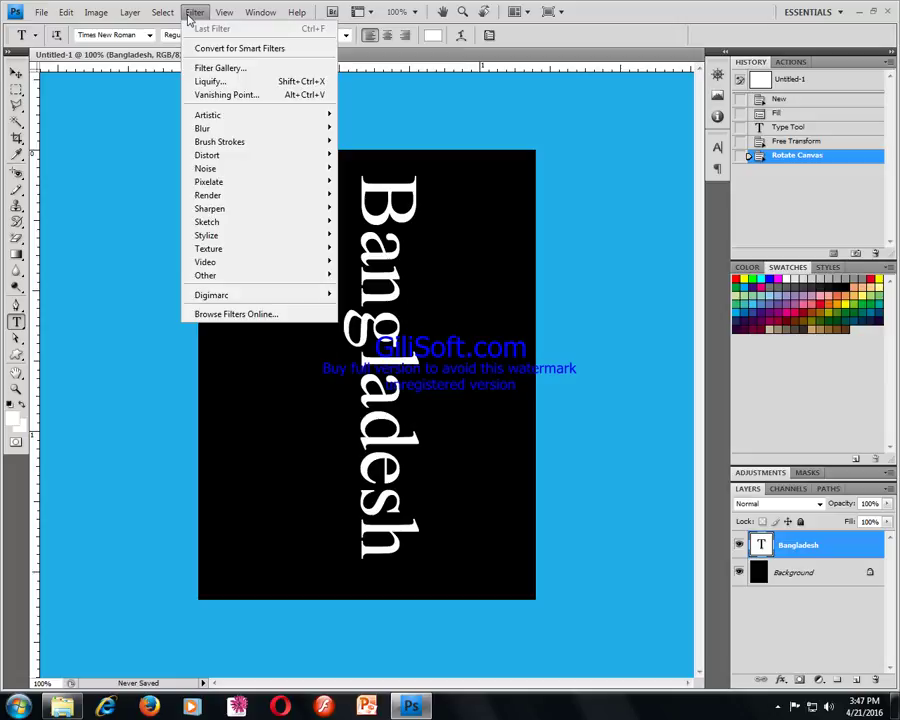
{"action": "mouse_move", "coordinate": [207, 235]}
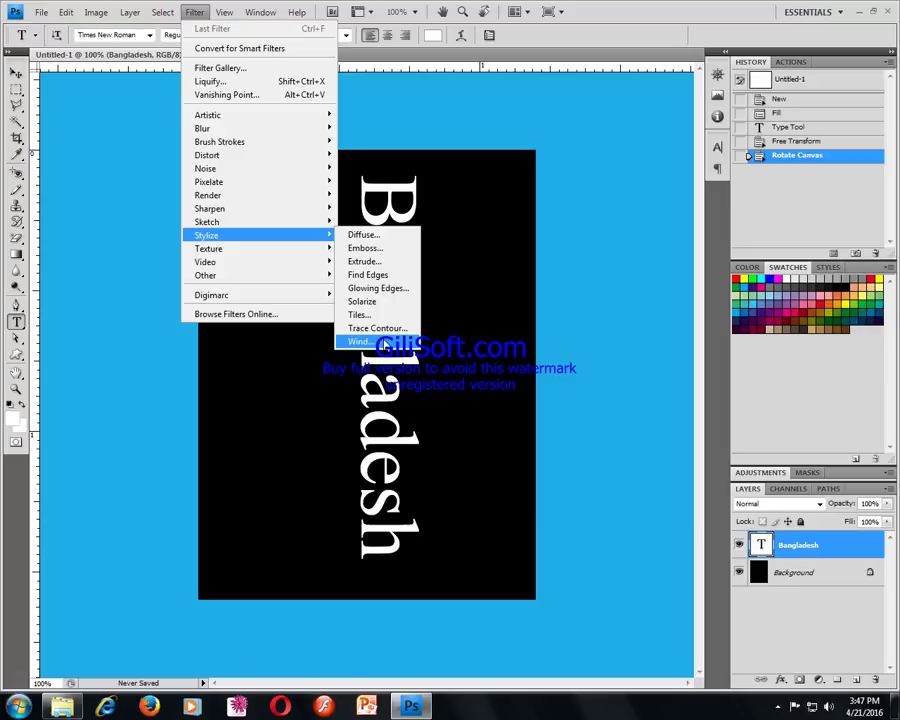
- Rasterize the text and try the Wind filter, then undo it
{"action": "left_click", "coordinate": [383, 343]}
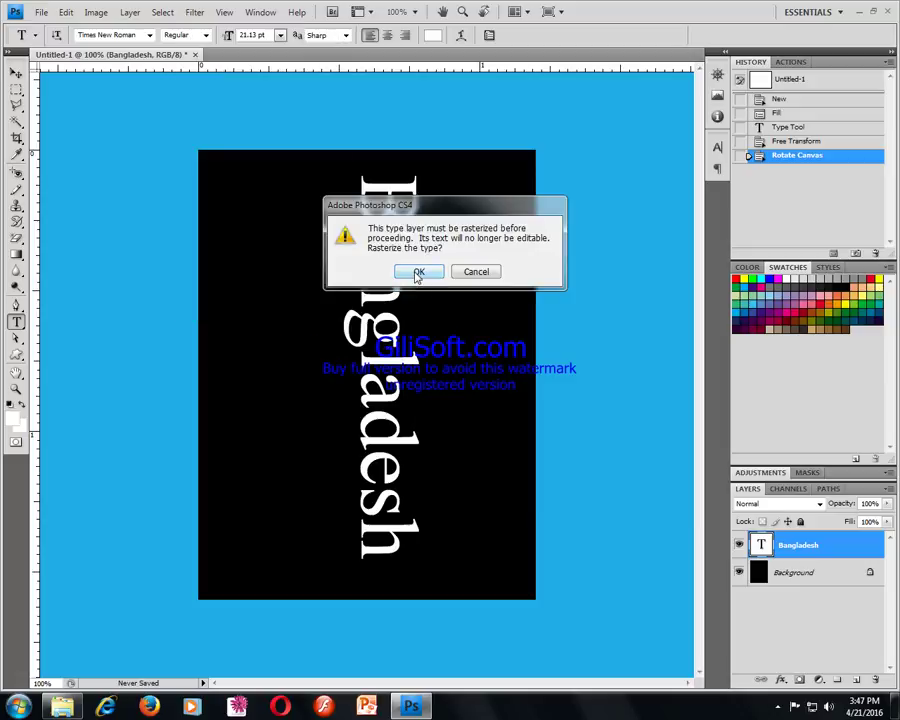
{"action": "left_click", "coordinate": [416, 270]}
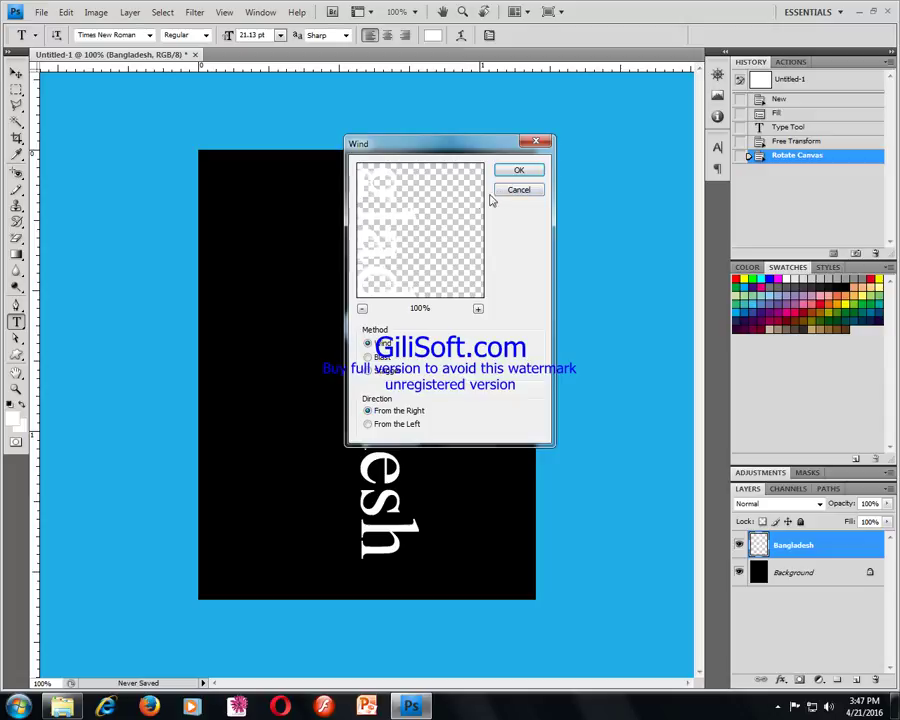
{"action": "left_click", "coordinate": [531, 173]}
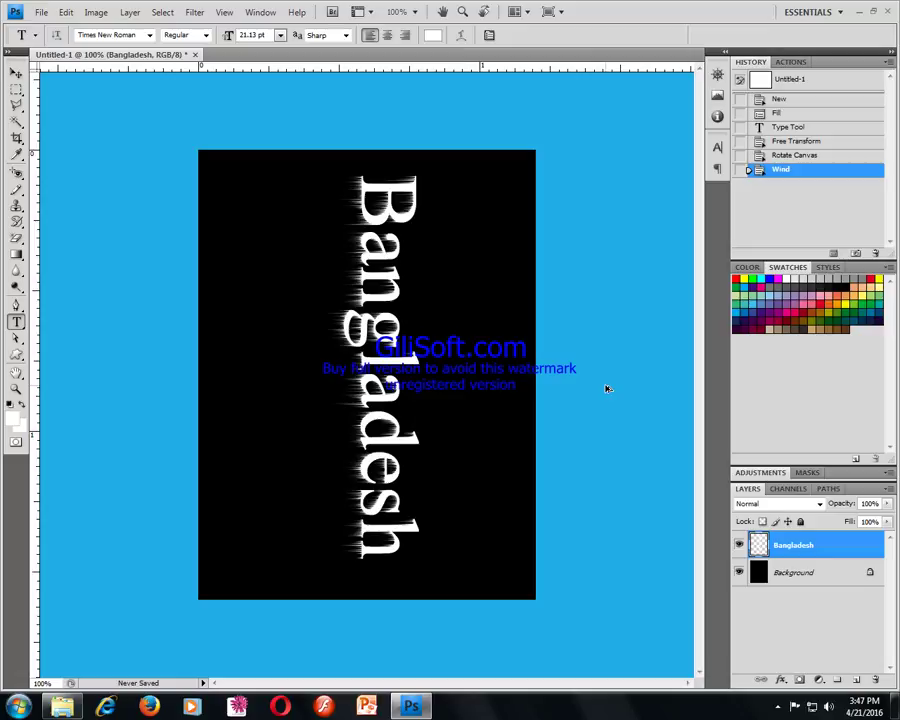
{"action": "key", "text": "ctrl+z"}
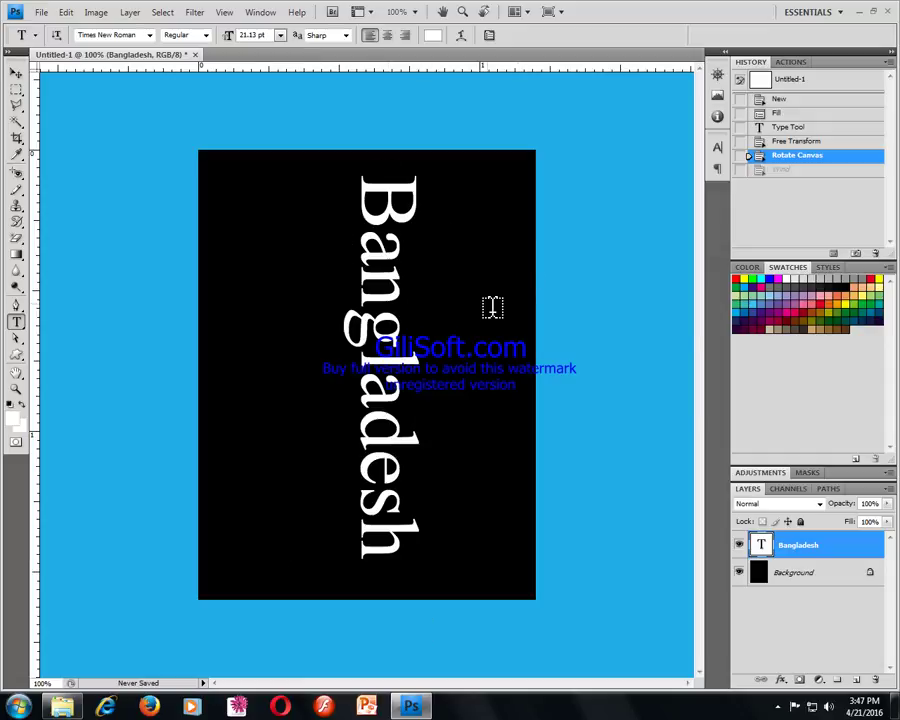
- Reapply Wind, repeat it, and undo the extra pass to leave two wind passes
{"action": "left_click", "coordinate": [194, 13]}
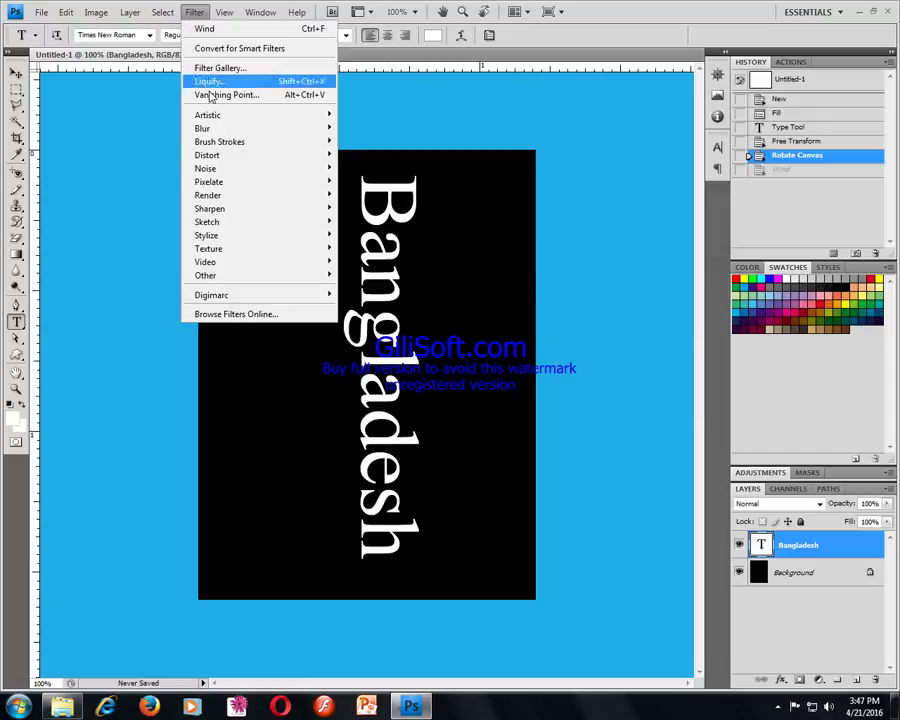
{"action": "mouse_move", "coordinate": [207, 235]}
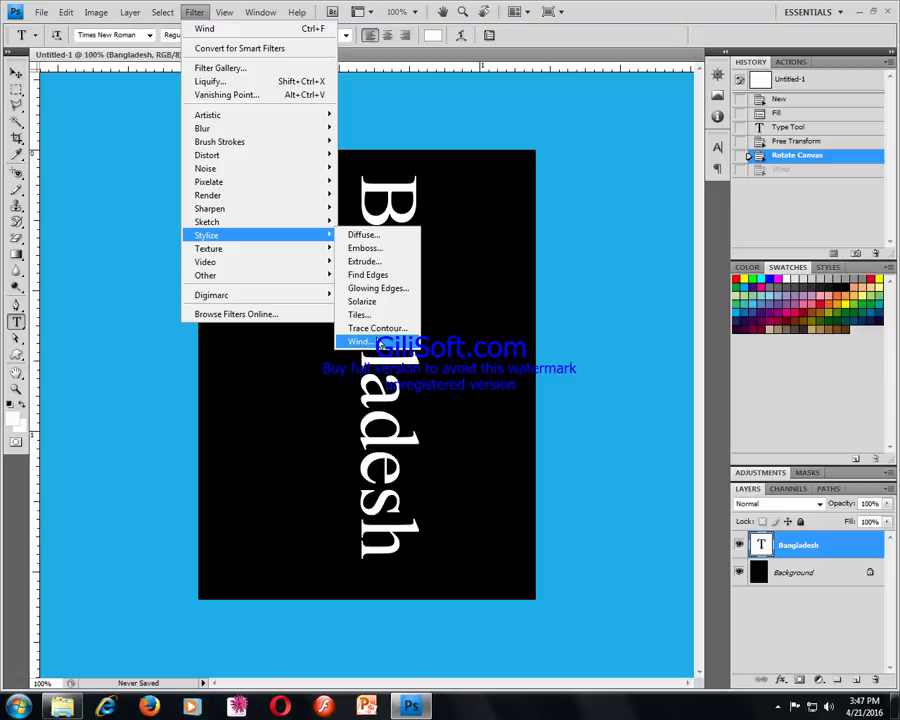
{"action": "left_click", "coordinate": [380, 344]}
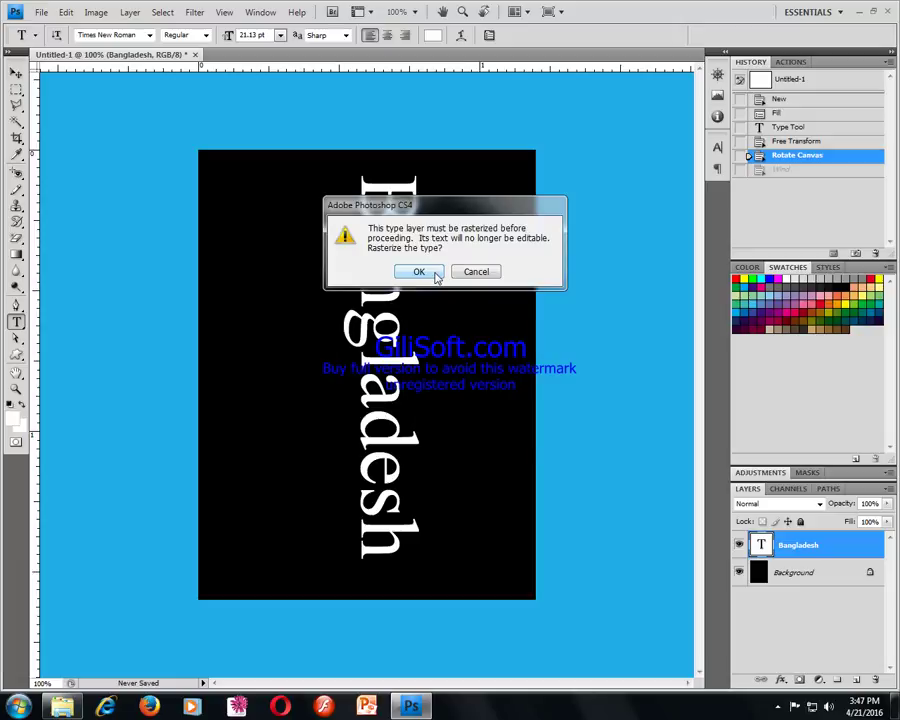
{"action": "left_click", "coordinate": [419, 272]}
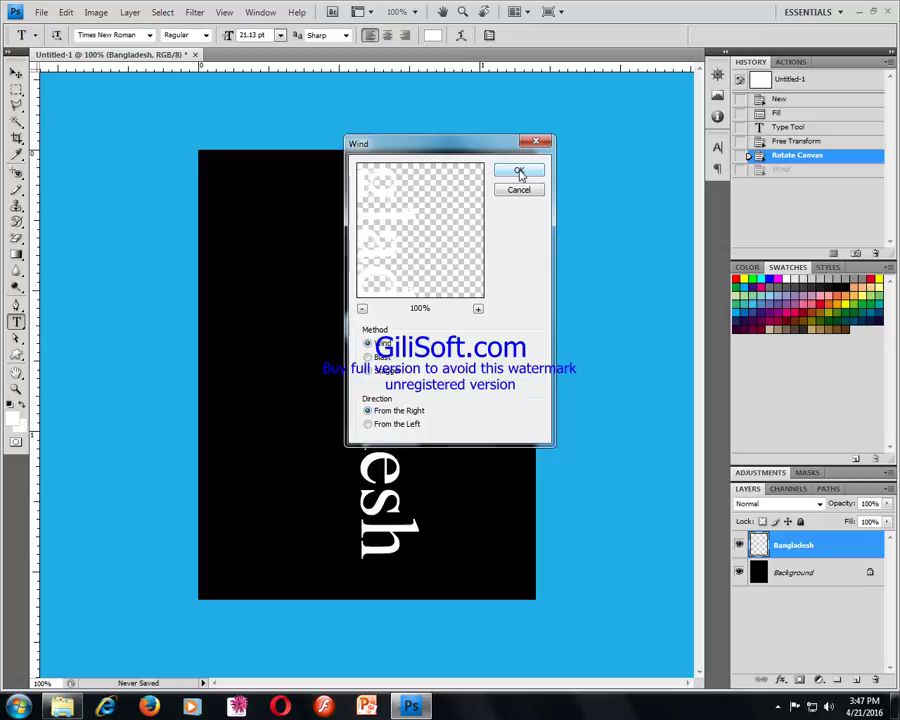
{"action": "left_click", "coordinate": [519, 172]}
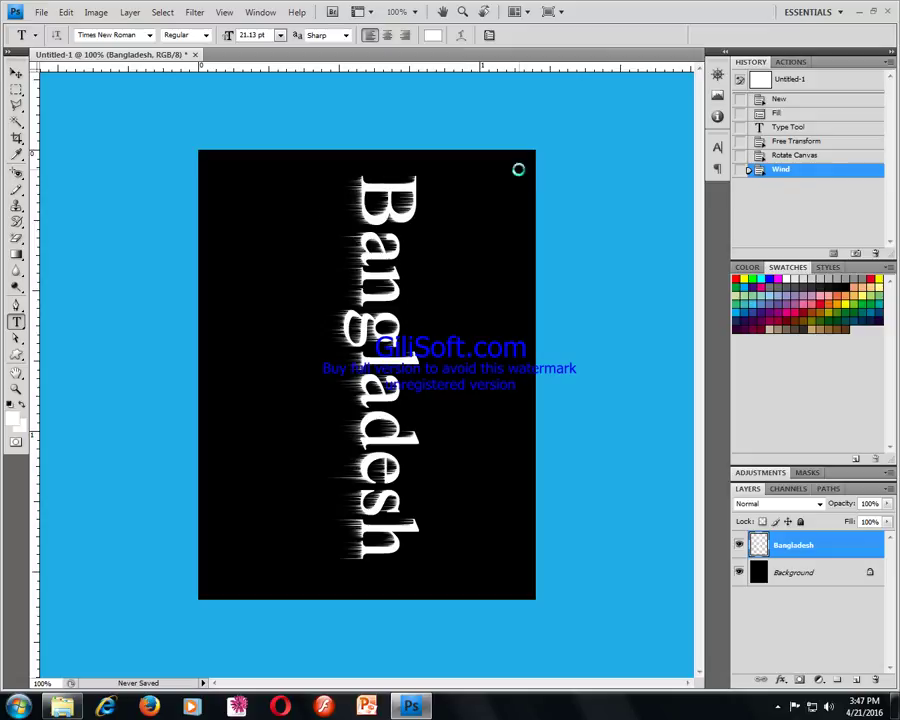
{"action": "key", "text": "ctrl+f"}
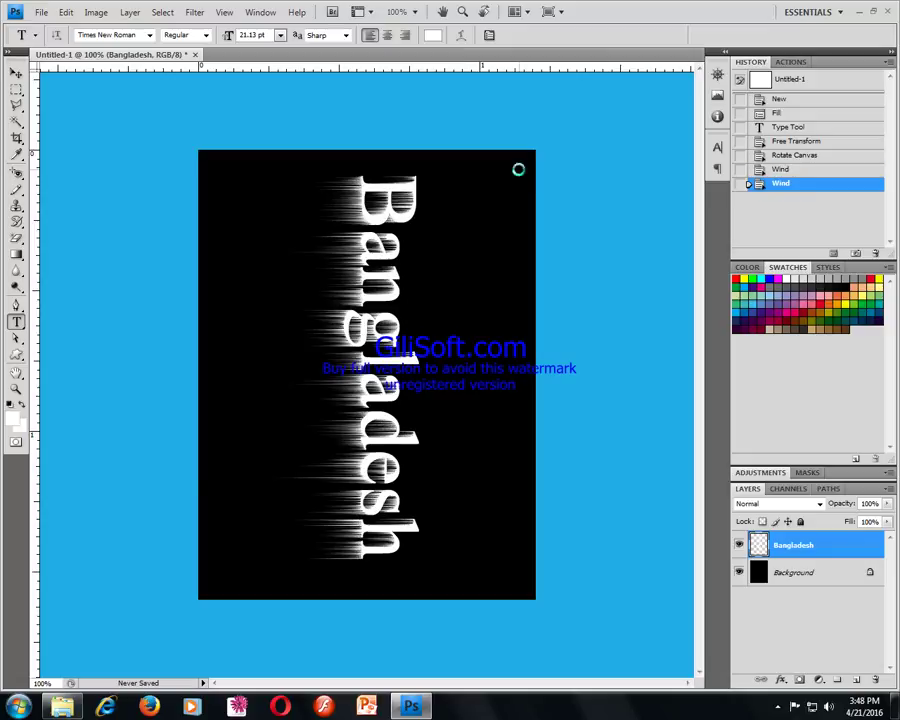
{"action": "key", "text": "ctrl+f"}
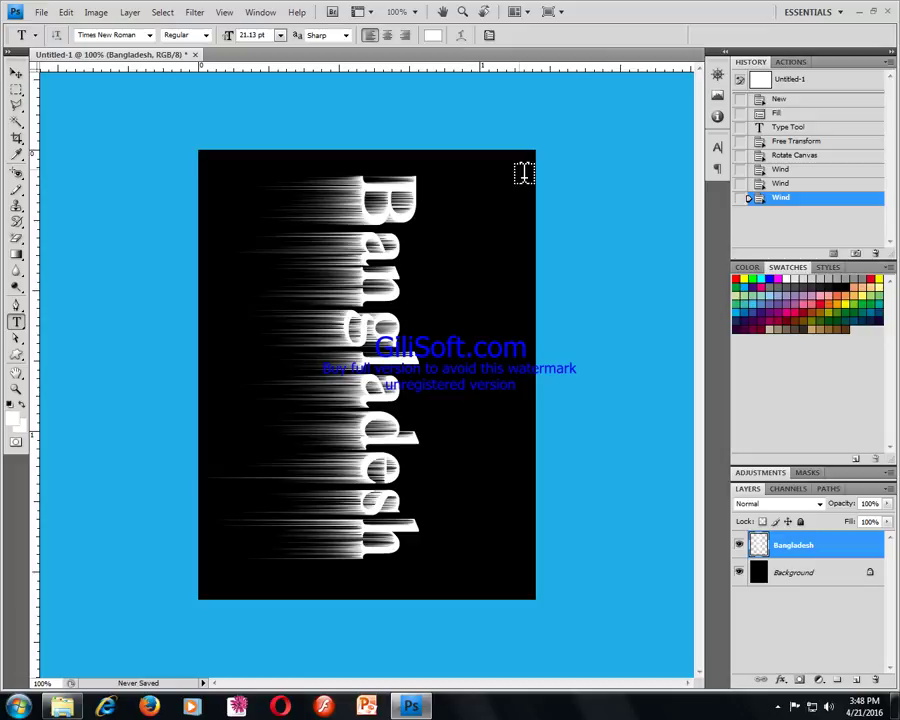
{"action": "key", "text": "ctrl+z"}
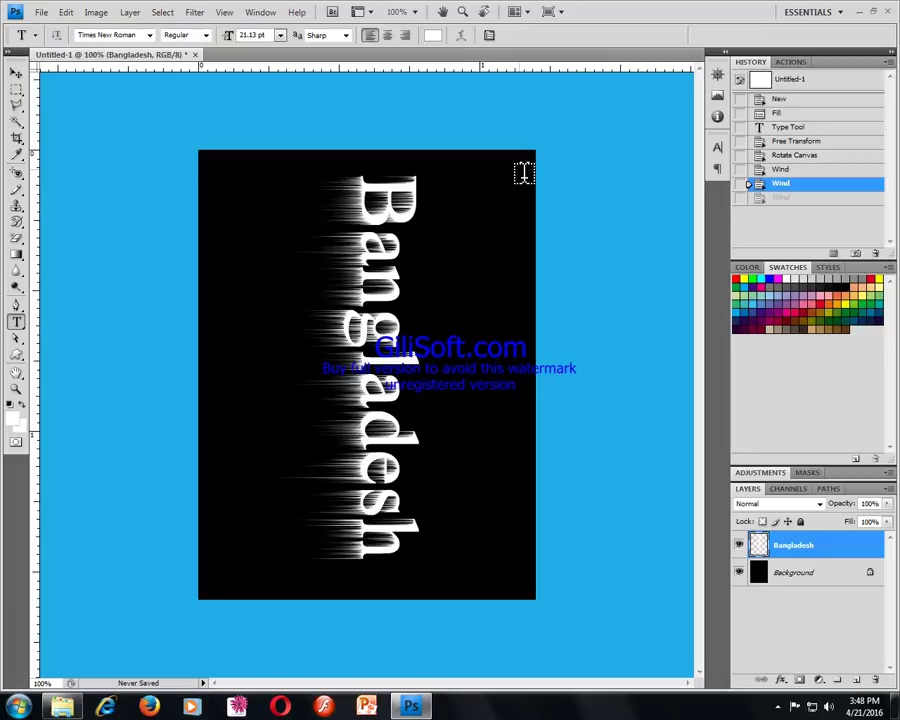
- Rotate the canvas back to landscape so the wind streaks hang below the text
{"action": "left_click", "coordinate": [94, 12]}
{"action": "mouse_move", "coordinate": [123, 141]}
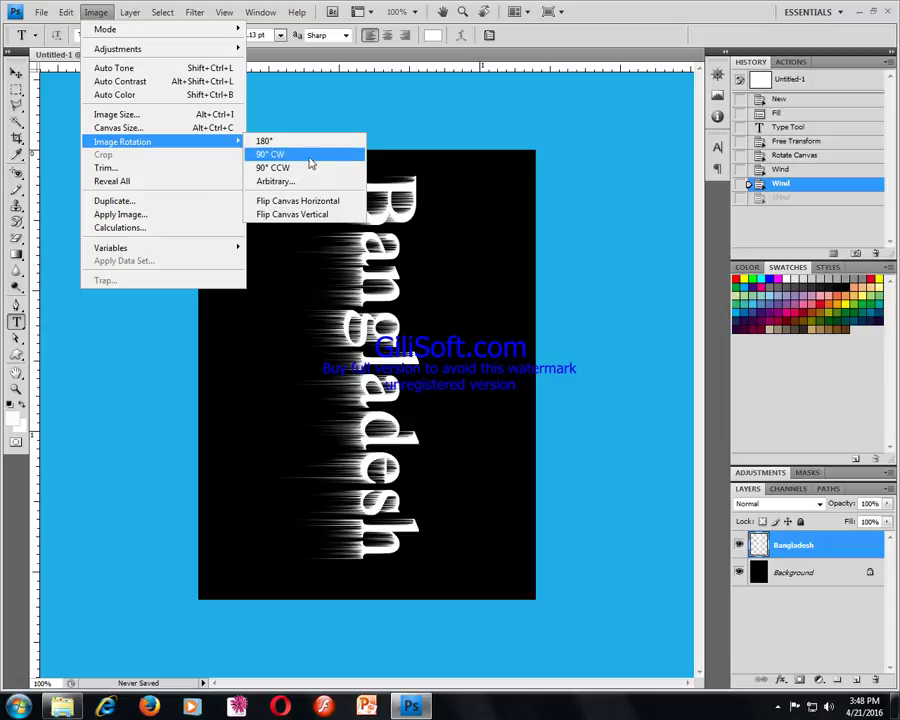
{"action": "left_click", "coordinate": [316, 177]}
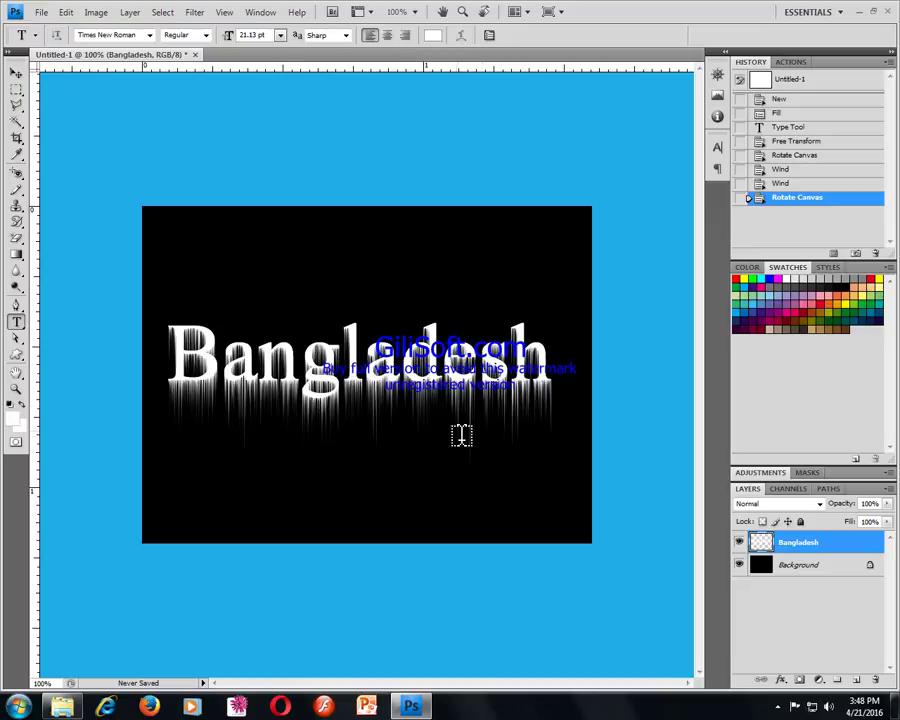
- Apply a Ripple distortion with Amount 100 and Medium size to the text and drips
{"action": "left_click", "coordinate": [196, 12]}
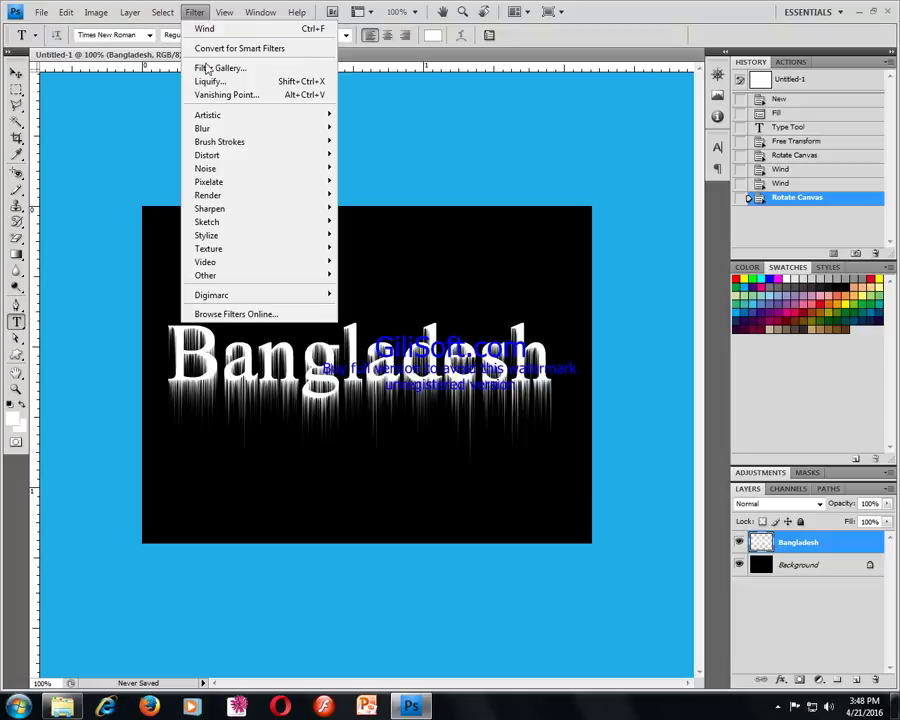
{"action": "mouse_move", "coordinate": [207, 155]}
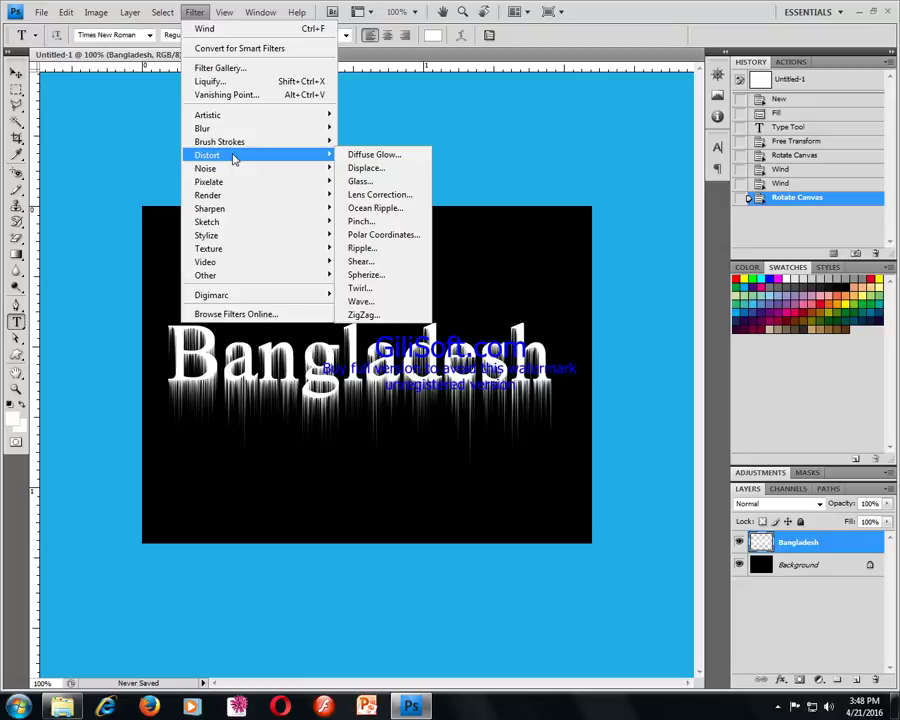
{"action": "left_click", "coordinate": [380, 250]}
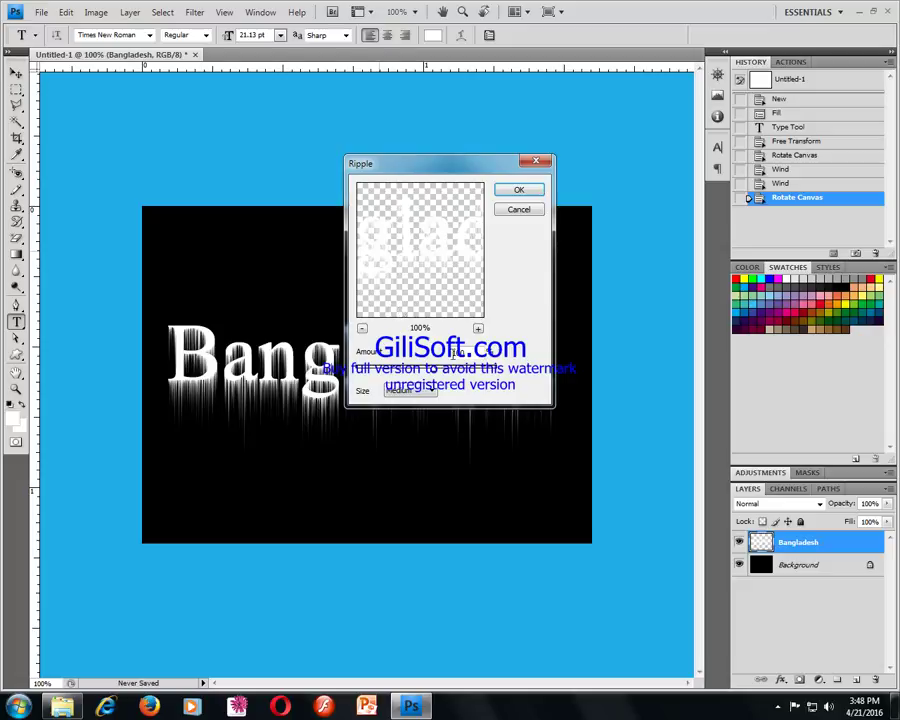
{"action": "left_click_drag", "start_coordinate": [445, 168], "coordinate": [670, 108]}
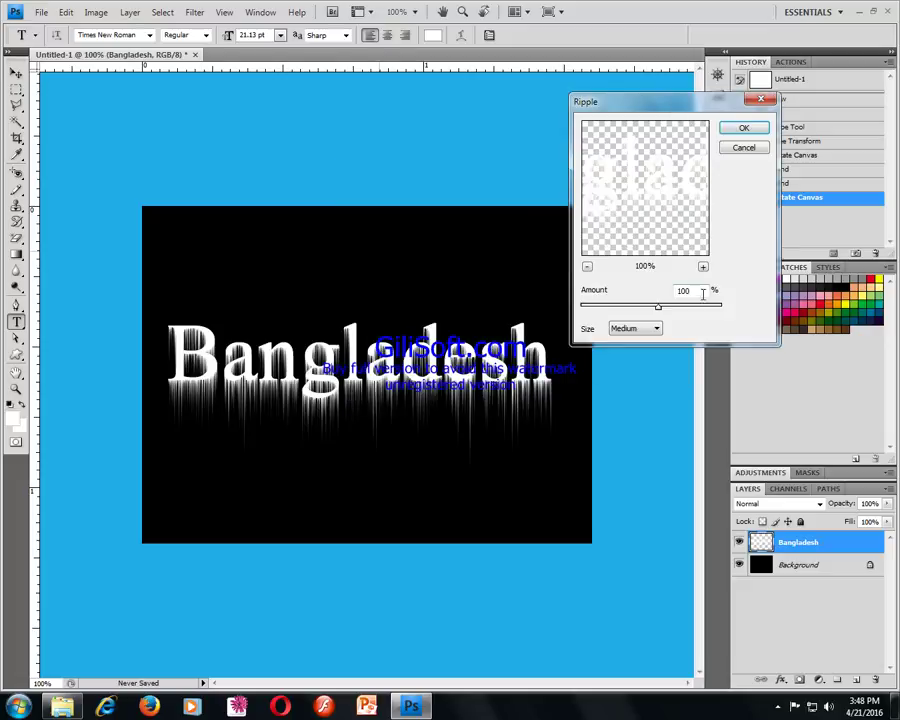
{"action": "left_click", "coordinate": [743, 130]}
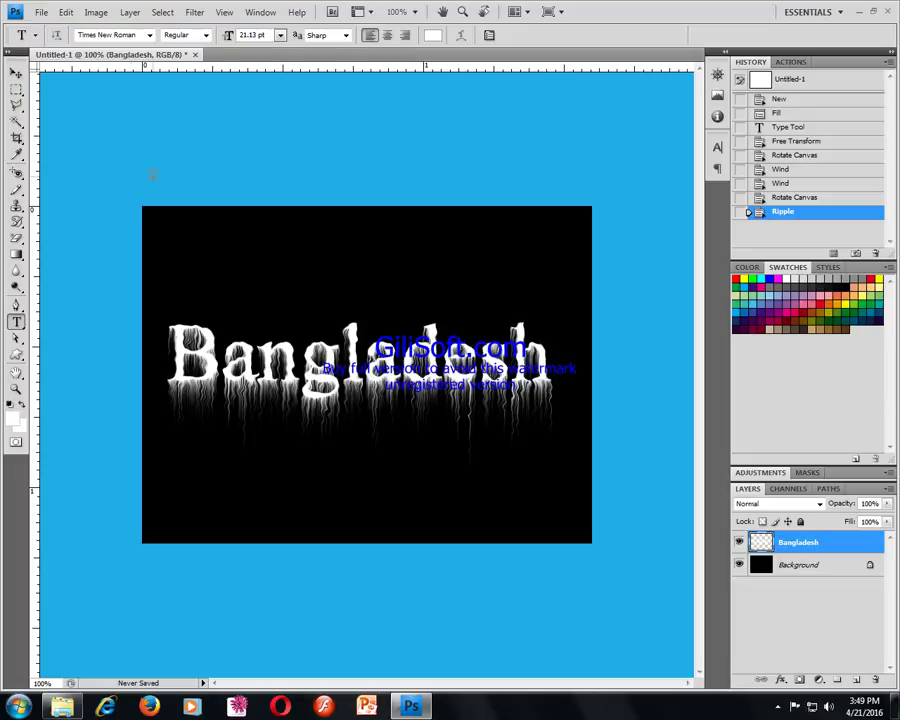
{"action": "left_click", "coordinate": [194, 12]}
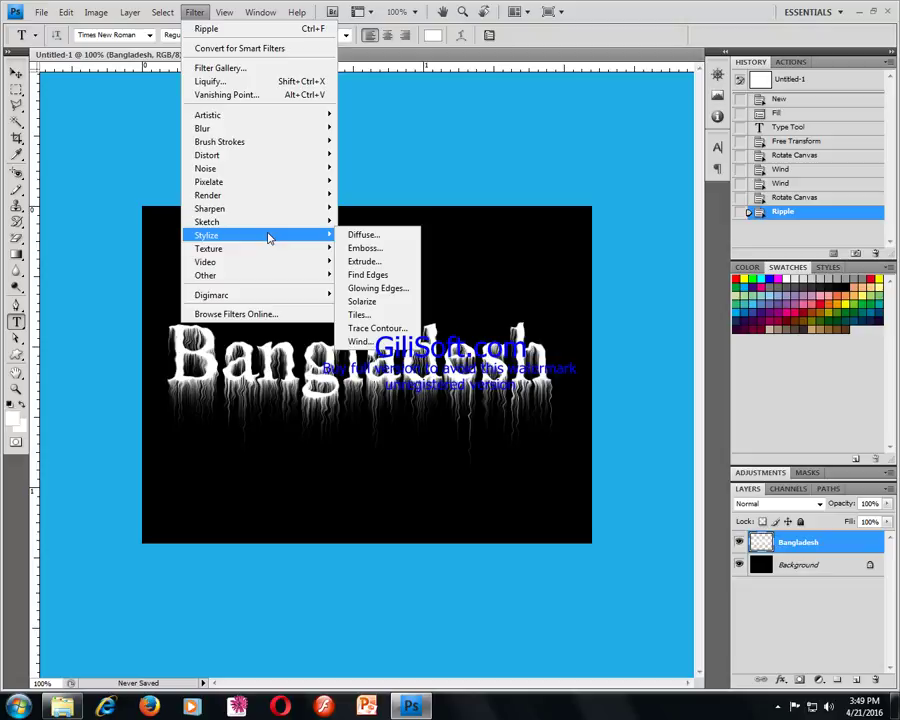
- Set the background colour to dark red ab0000 in the Color Picker
{"action": "left_click", "coordinate": [18, 423]}
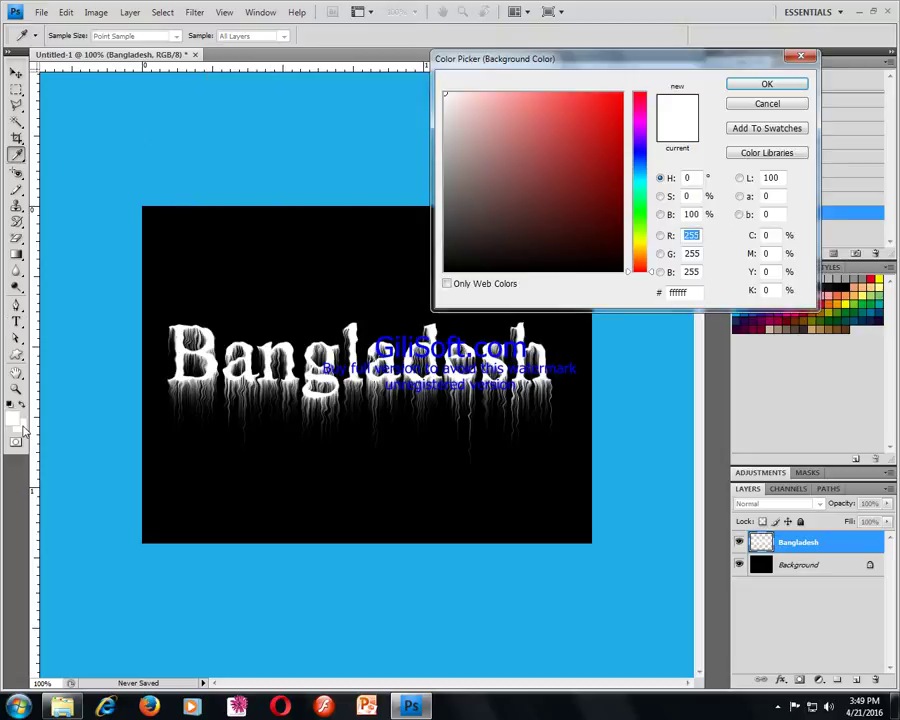
{"action": "left_click", "coordinate": [596, 129]}
{"action": "left_click_drag", "start_coordinate": [596, 129], "coordinate": [662, 143]}
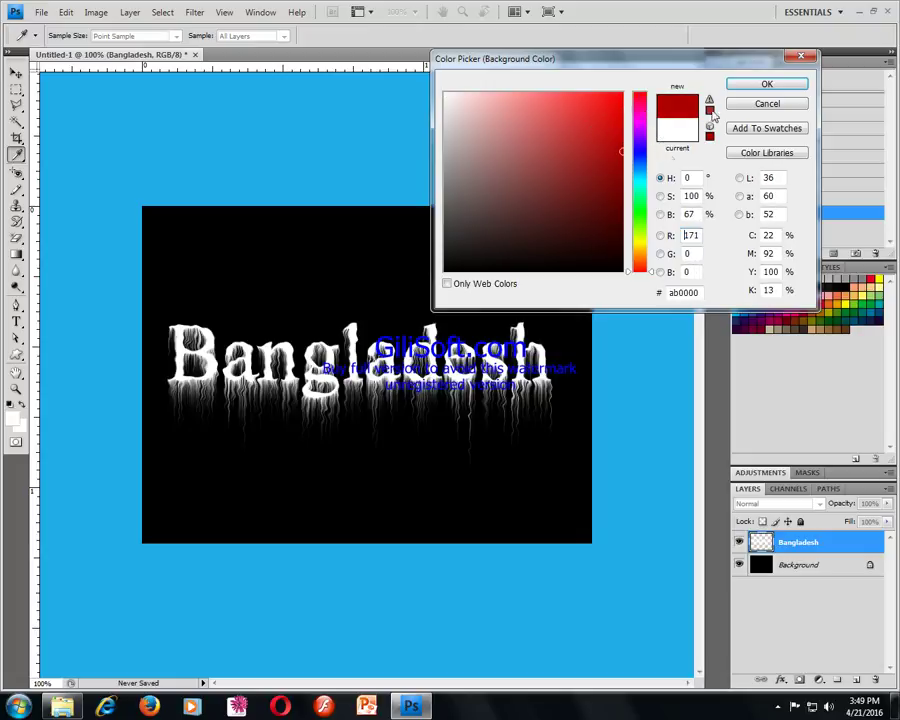
{"action": "left_click", "coordinate": [767, 84]}
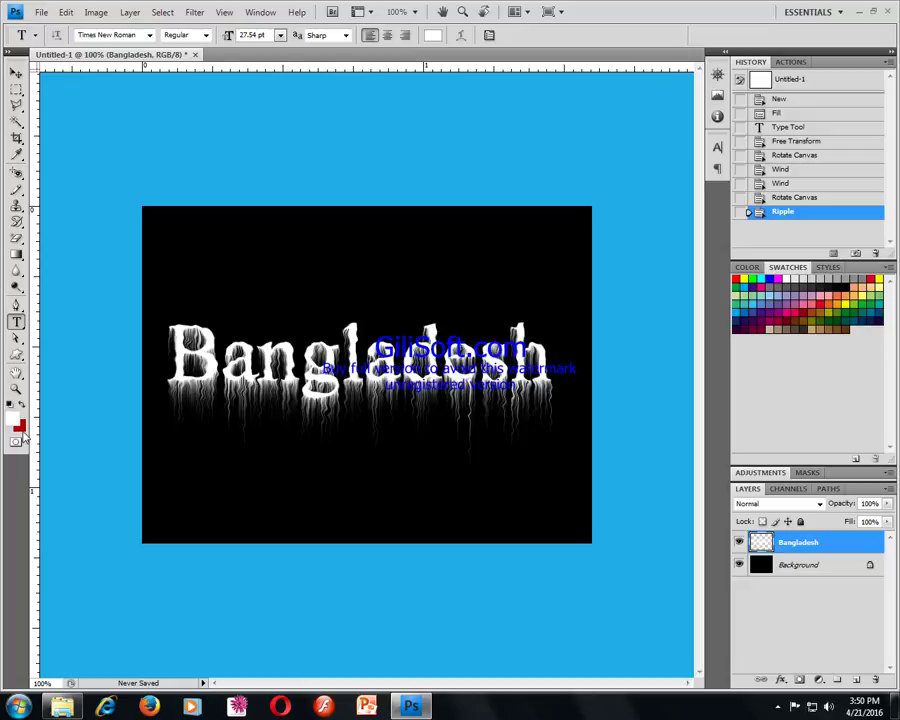
{"action": "left_click", "coordinate": [19, 428]}
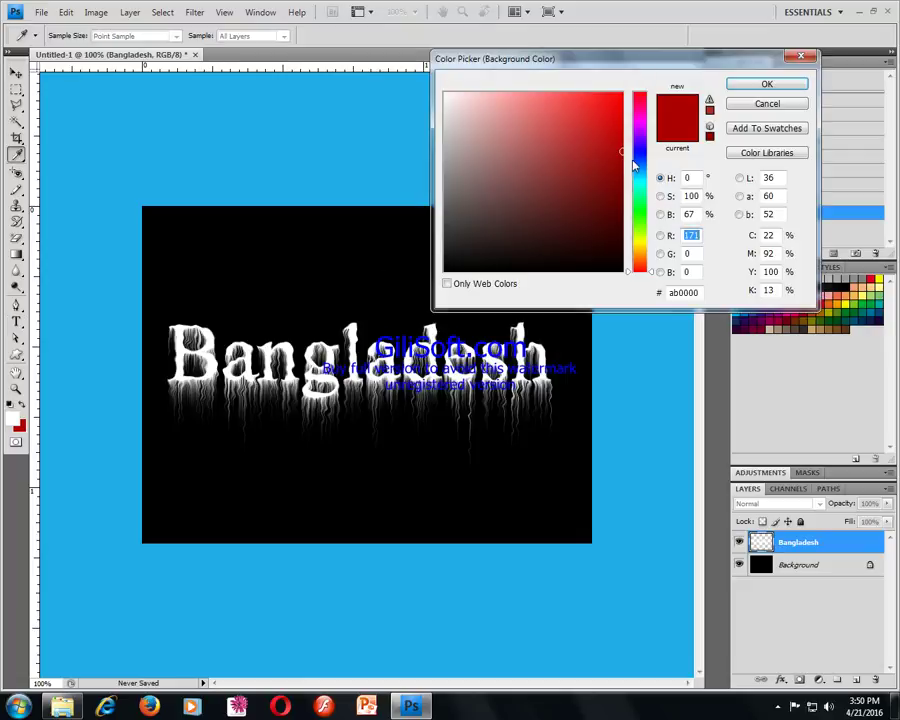
{"action": "left_click", "coordinate": [768, 88]}
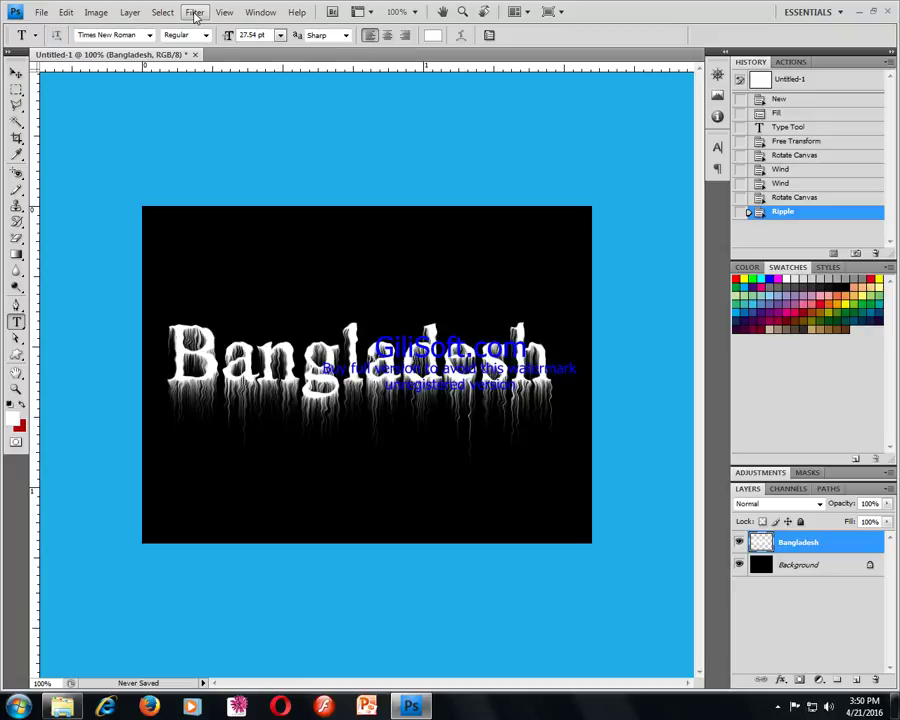
- Apply the Stamp sketch filter at Light/Dark Balance 25 and Smoothness 5
{"action": "left_click", "coordinate": [195, 13]}
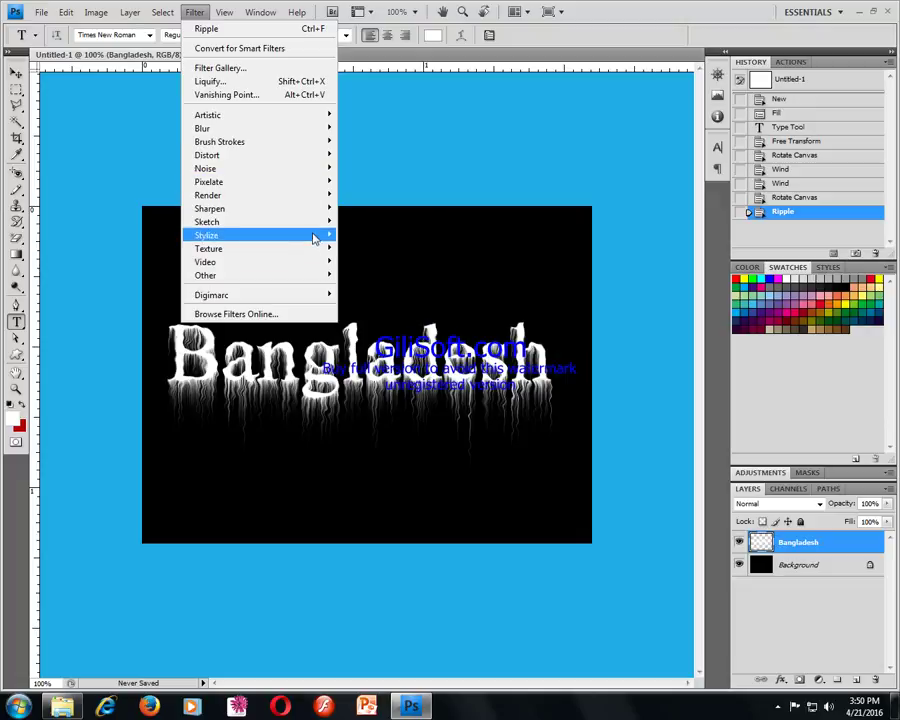
{"action": "mouse_move", "coordinate": [207, 221]}
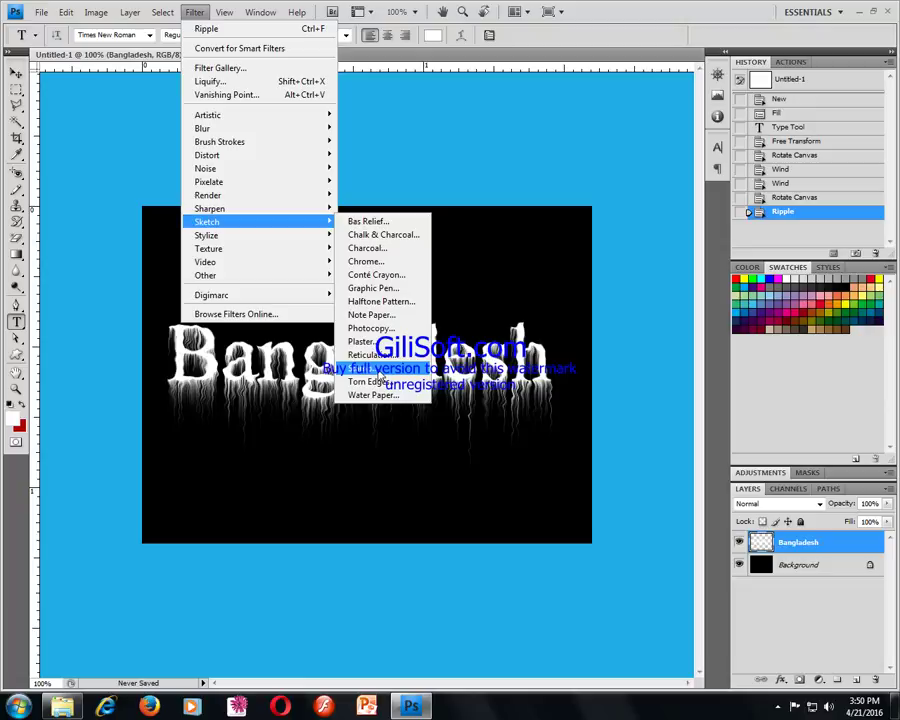
{"action": "left_click", "coordinate": [377, 370]}
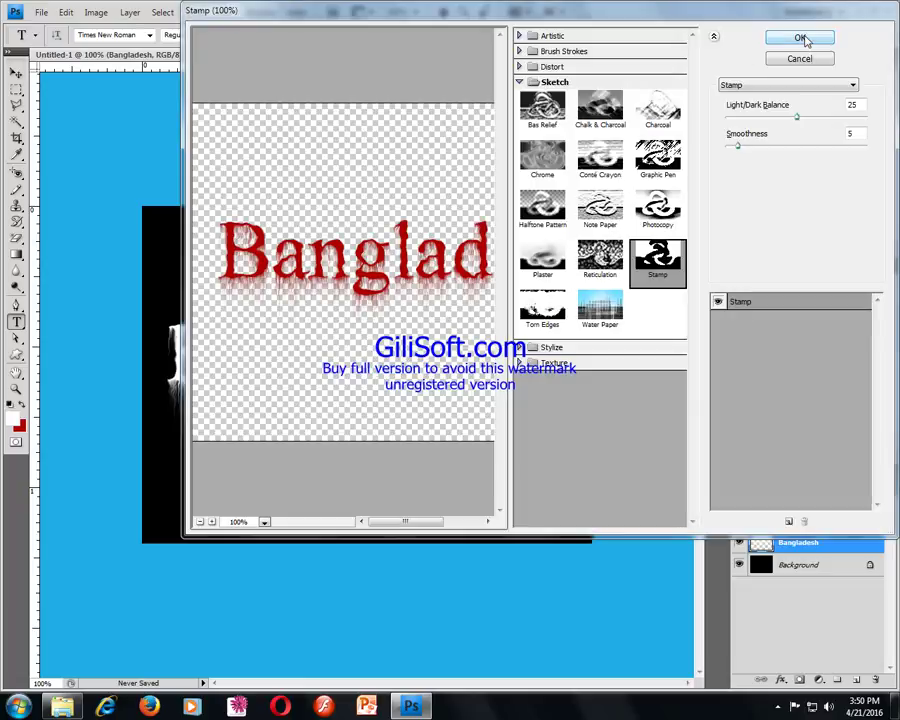
{"action": "left_click", "coordinate": [805, 38]}
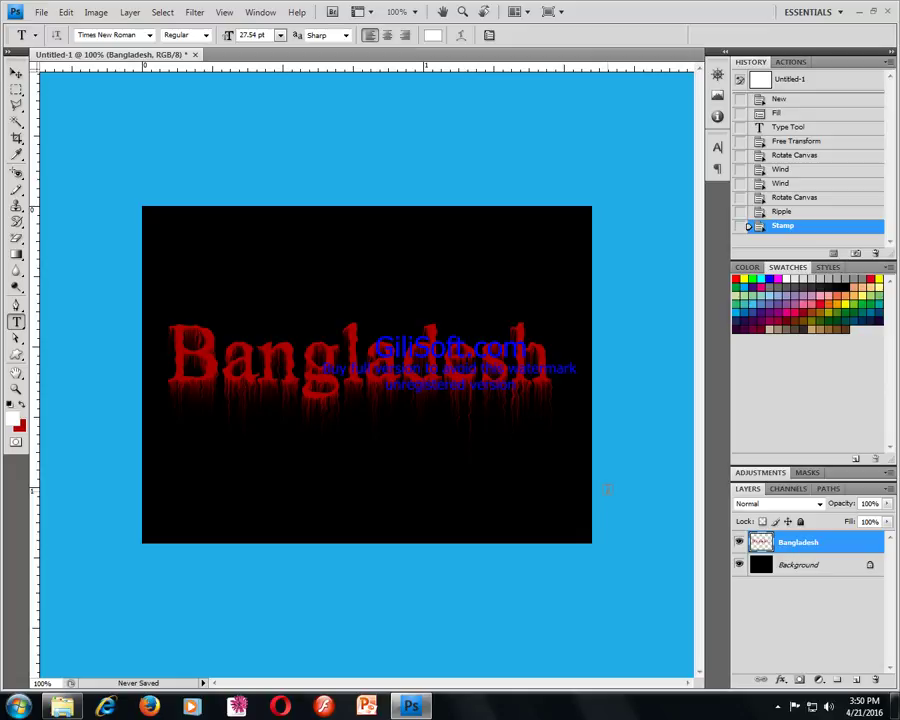
{"action": "left_click", "coordinate": [16, 73]}
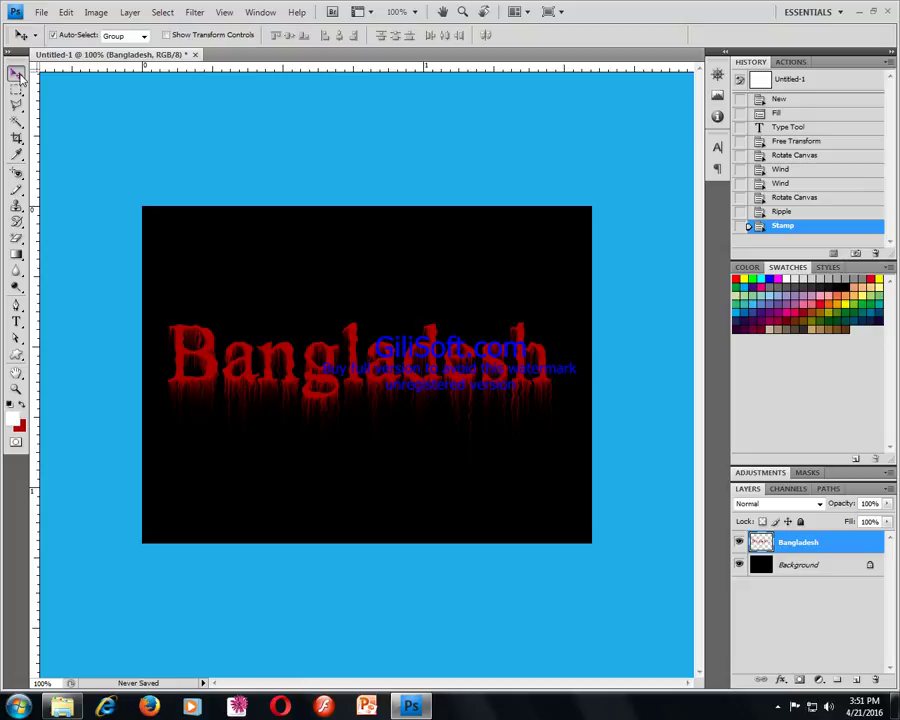
{"action": "left_click", "coordinate": [779, 706]}
{"action": "right_click", "coordinate": [755, 616]}
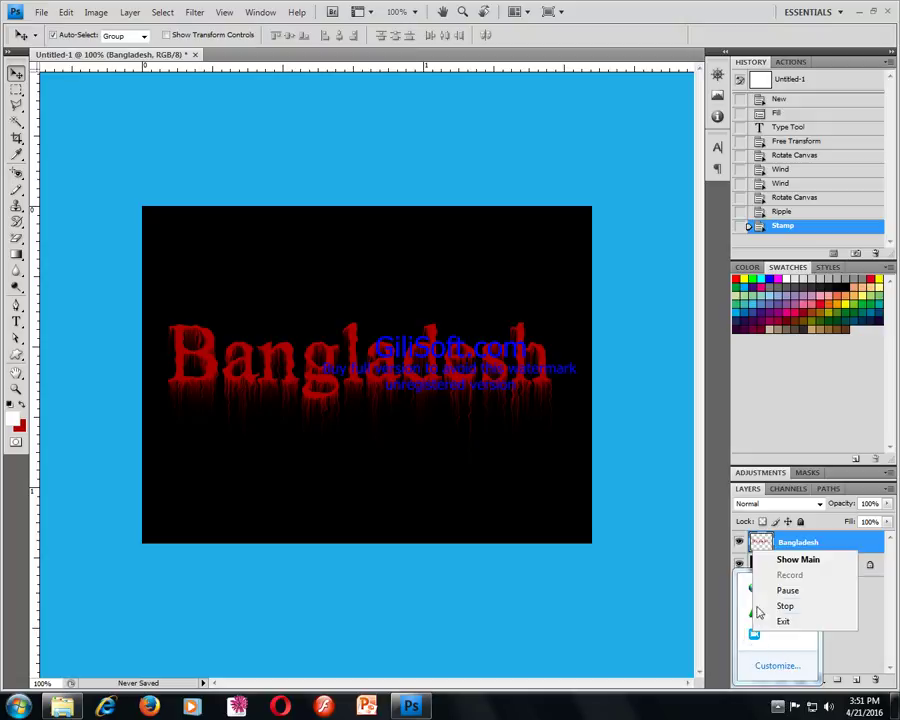